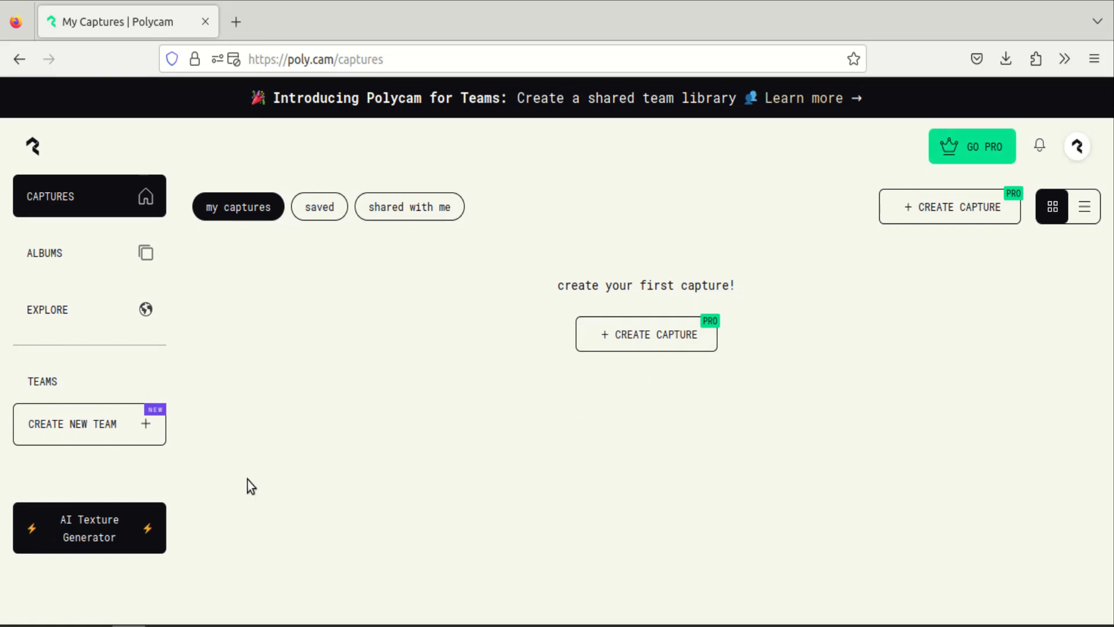
- Open Polycam's AI Texture Generator and enter the prompt 'sky cloud carpet'
{"action": "left_click", "coordinate": [82, 531]}
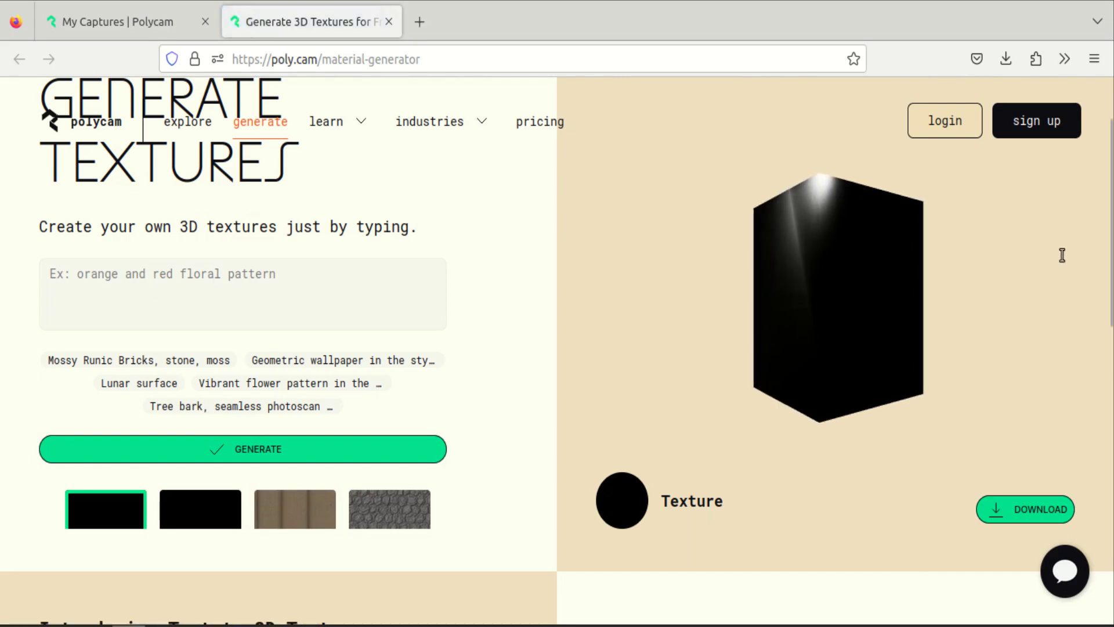
{"action": "scroll", "coordinate": [1062, 254], "scroll_direction": "down", "scroll_amount": 5}
{"action": "scroll", "coordinate": [590, 289], "scroll_direction": "up", "scroll_amount": 5}
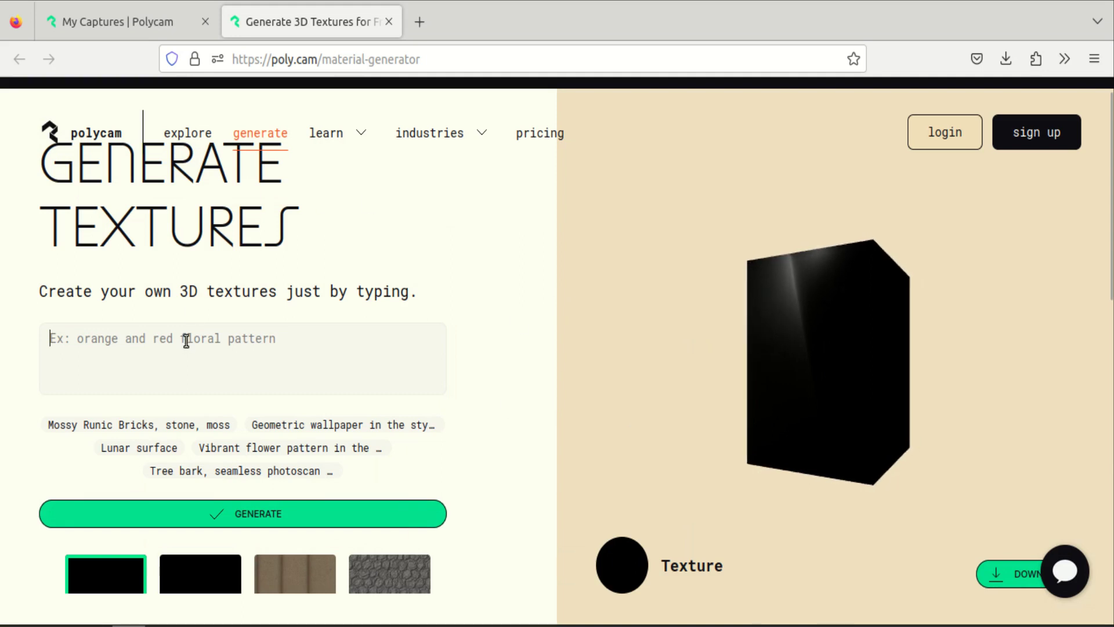
{"action": "type", "text": "sky cloud"}
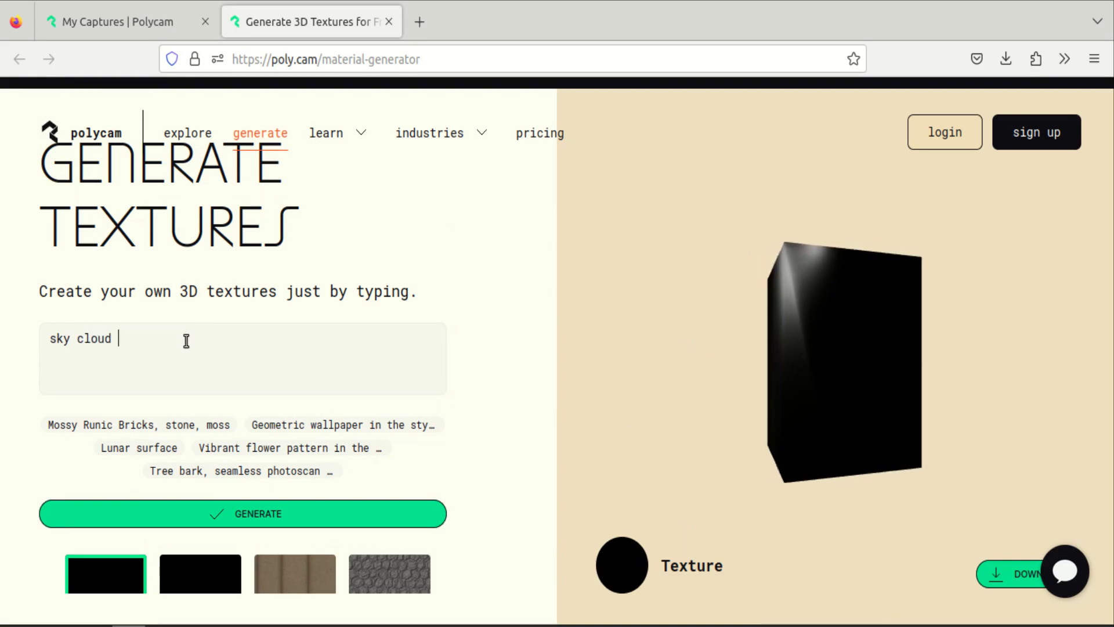
{"action": "type", "text": "carpet"}
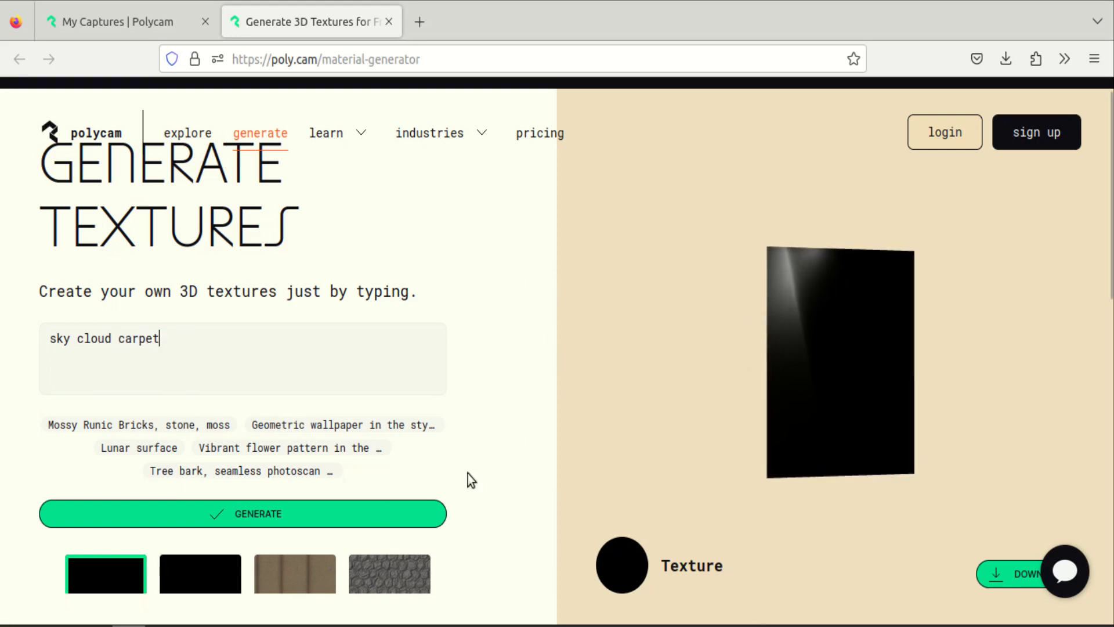
- Generate four textures from 'sky cloud carpet' and preview the grey fourth one on the cube
{"action": "left_click", "coordinate": [321, 516]}
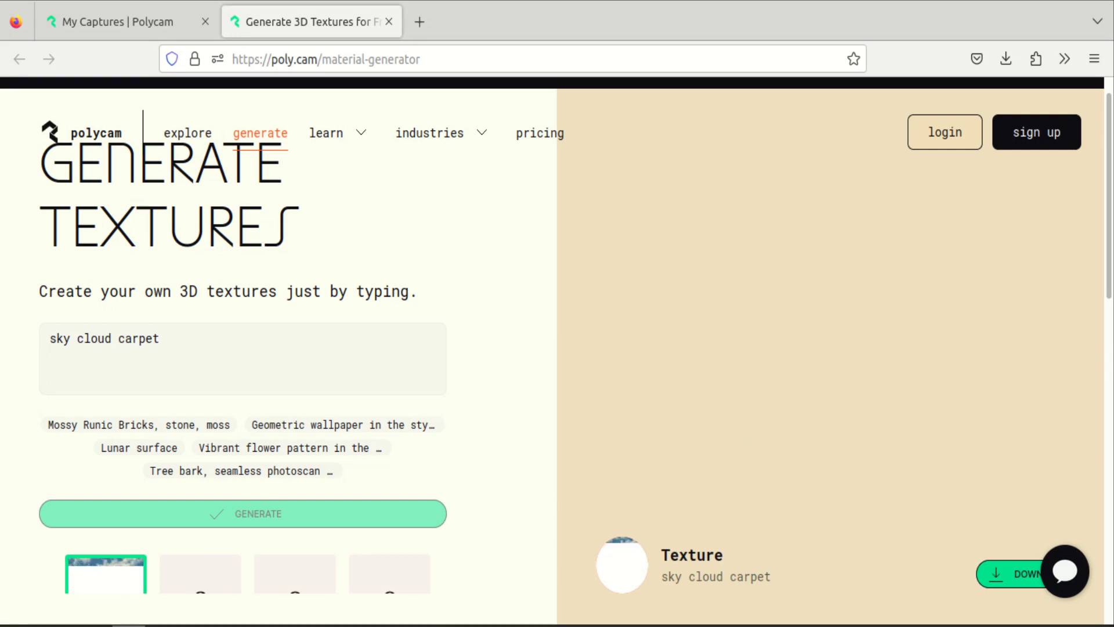
{"action": "scroll", "coordinate": [557, 349], "scroll_direction": "down", "scroll_amount": 3}
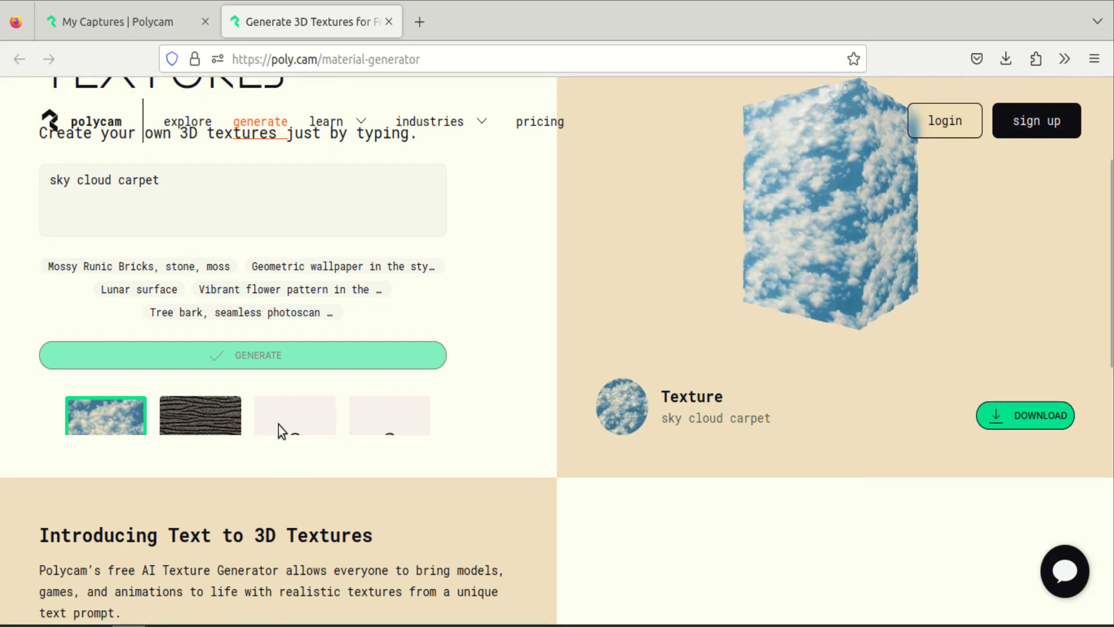
{"action": "left_click", "coordinate": [406, 421]}
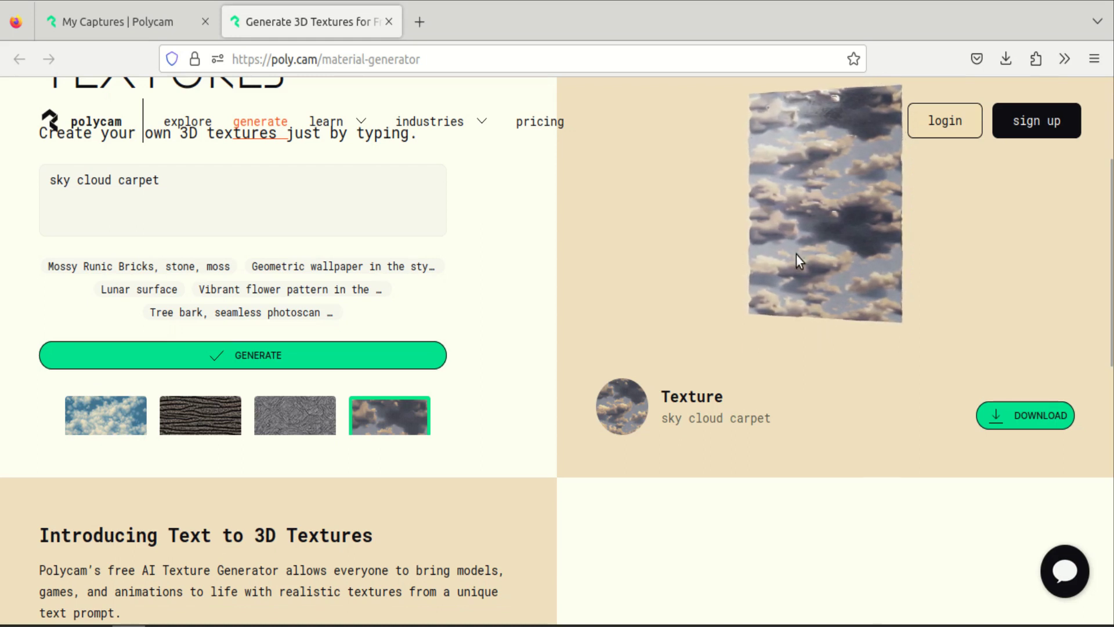
- Rewrite the prompt as 'carpet sky cloud', regenerate, and preview the fourth blue-sky texture
{"action": "key", "text": "ctrl+a"}
{"action": "type", "text": "carpet "}
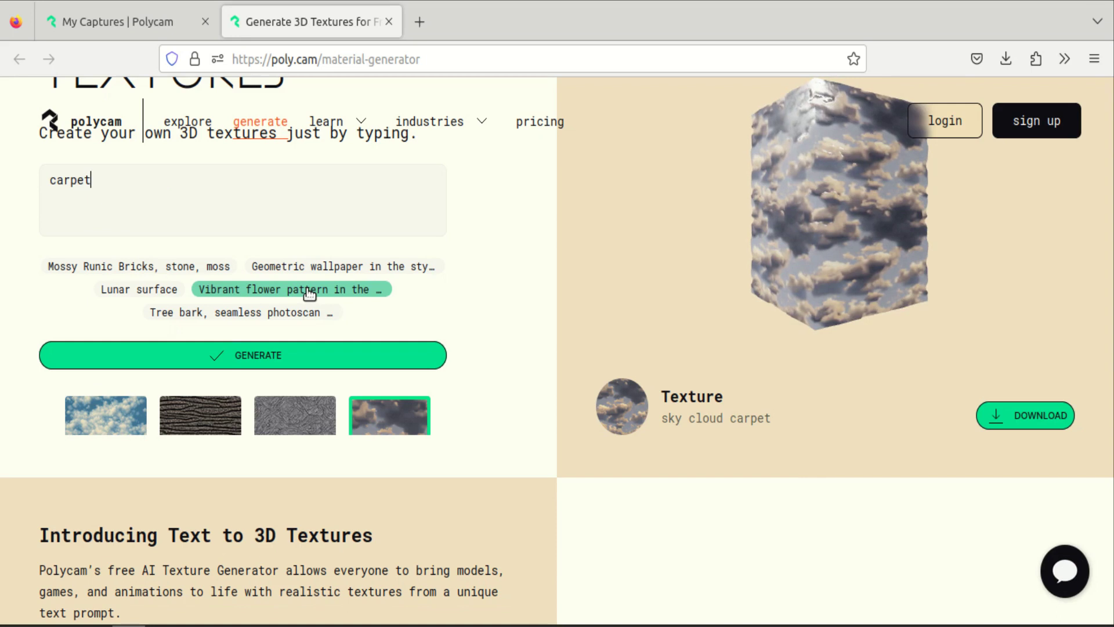
{"action": "type", "text": "sky cloud"}
{"action": "key", "text": "Return"}
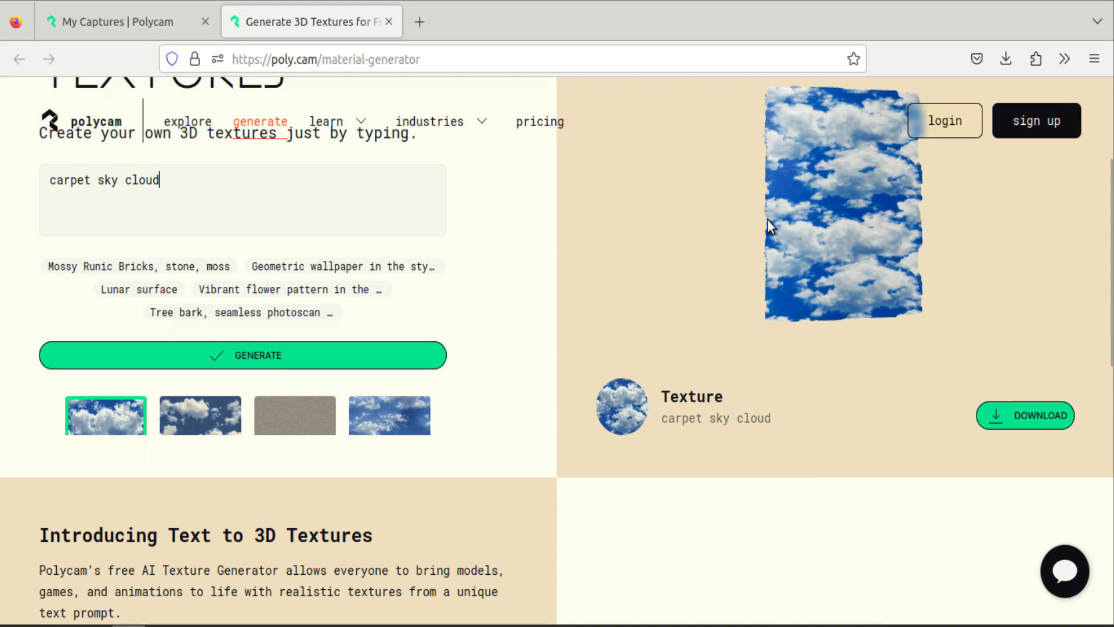
{"action": "left_click", "coordinate": [376, 407]}
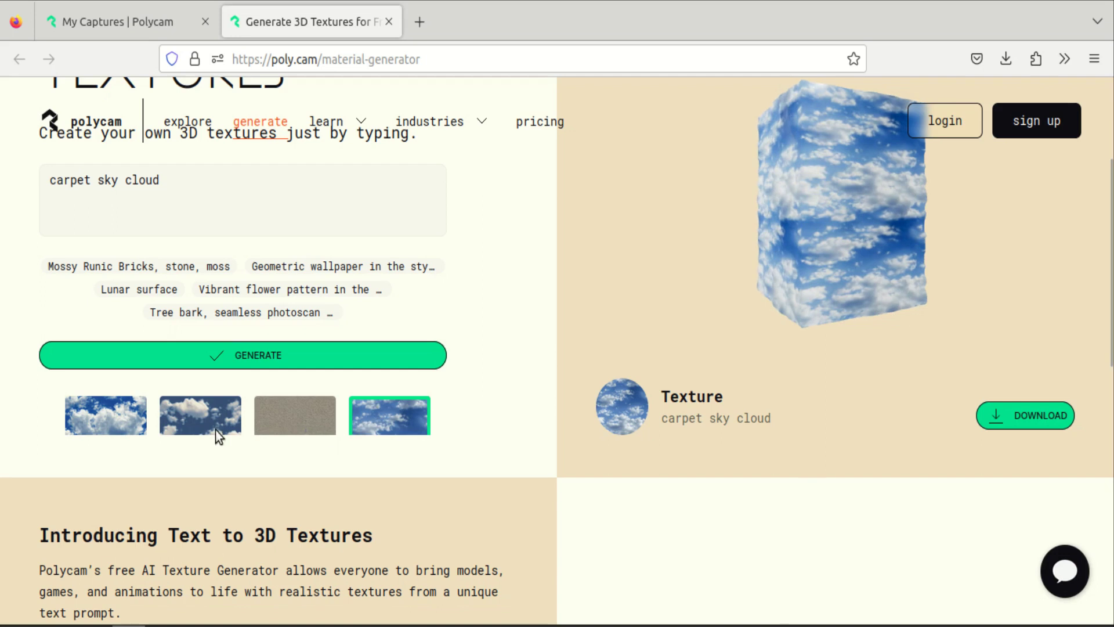
- Choose the second cloud texture and download it as texture.zip
{"action": "left_click", "coordinate": [195, 409]}
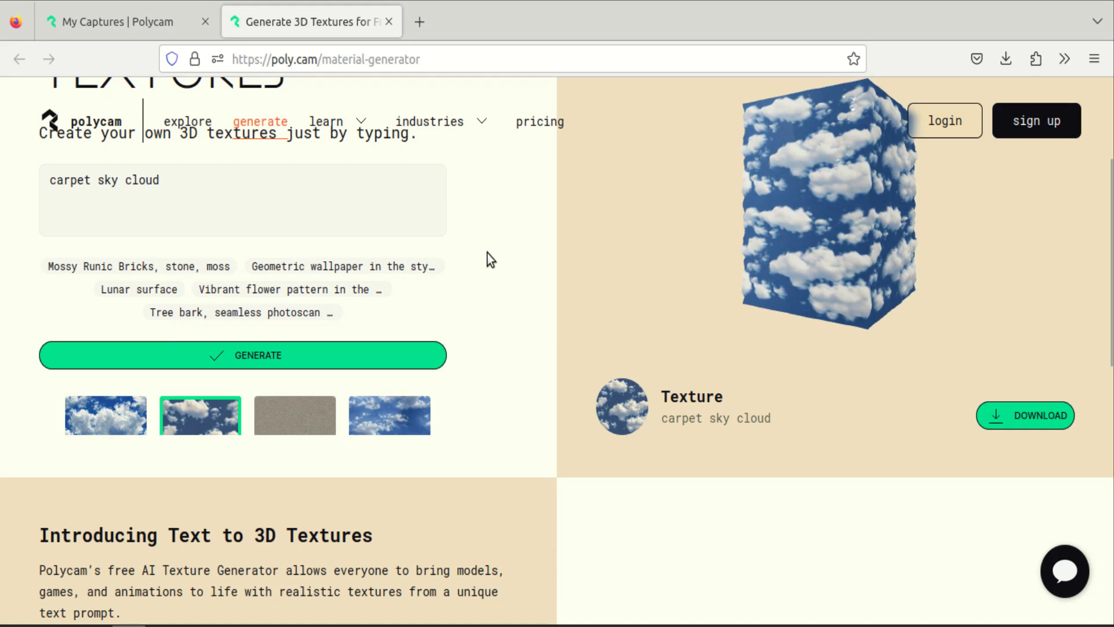
{"action": "left_click", "coordinate": [1029, 421]}
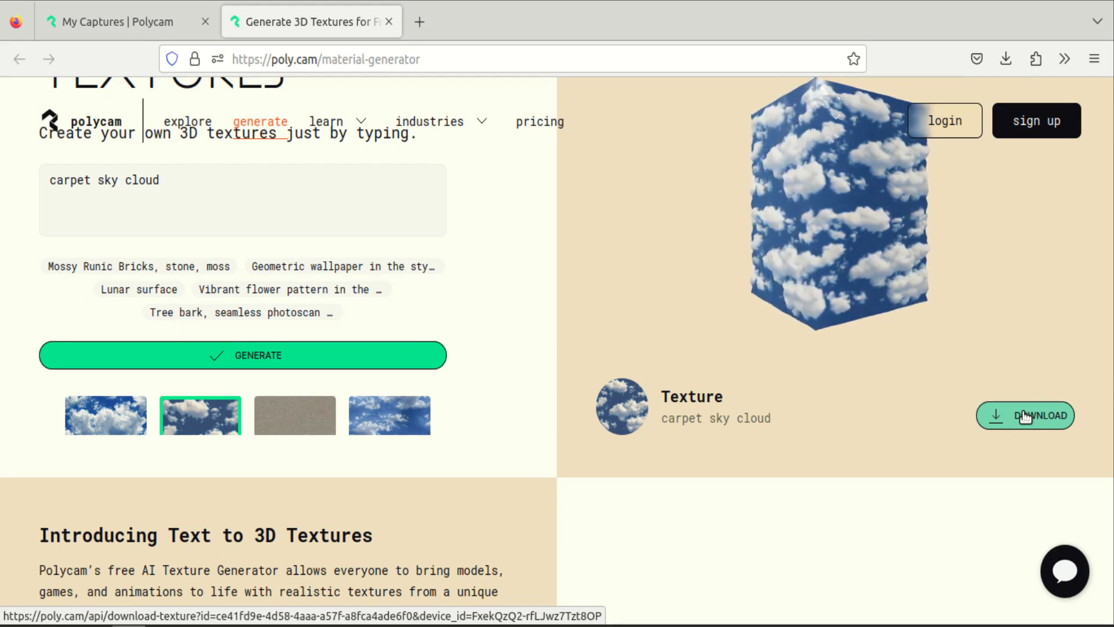
{"action": "left_click", "coordinate": [1025, 415]}
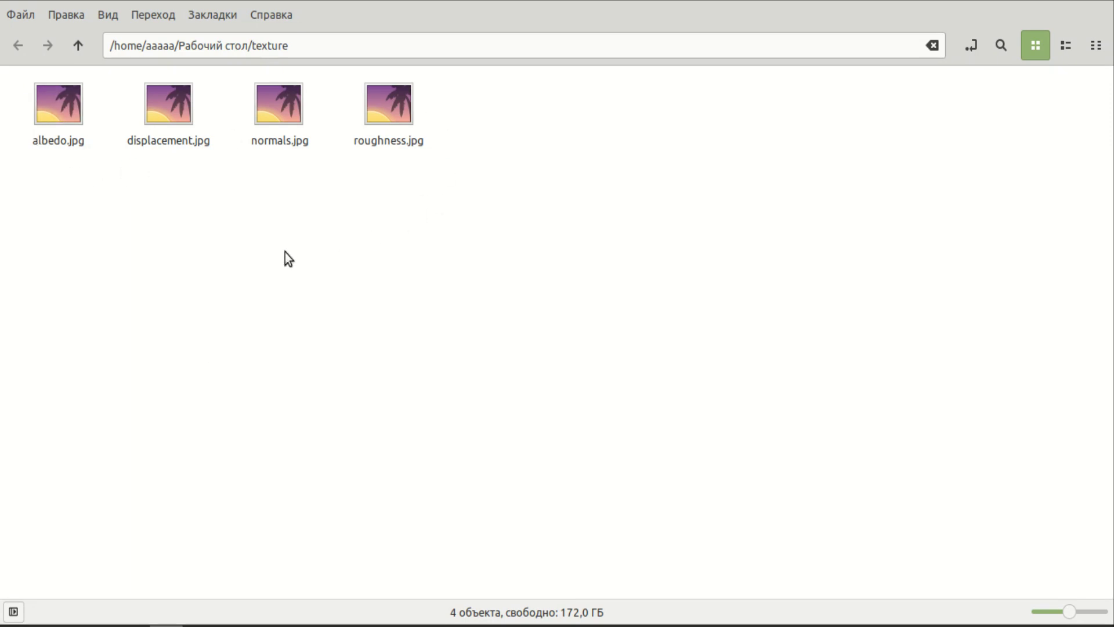
- Bring the Polycam page in Firefox back in front of the extracted texture folder
{"action": "left_click", "coordinate": [132, 624]}
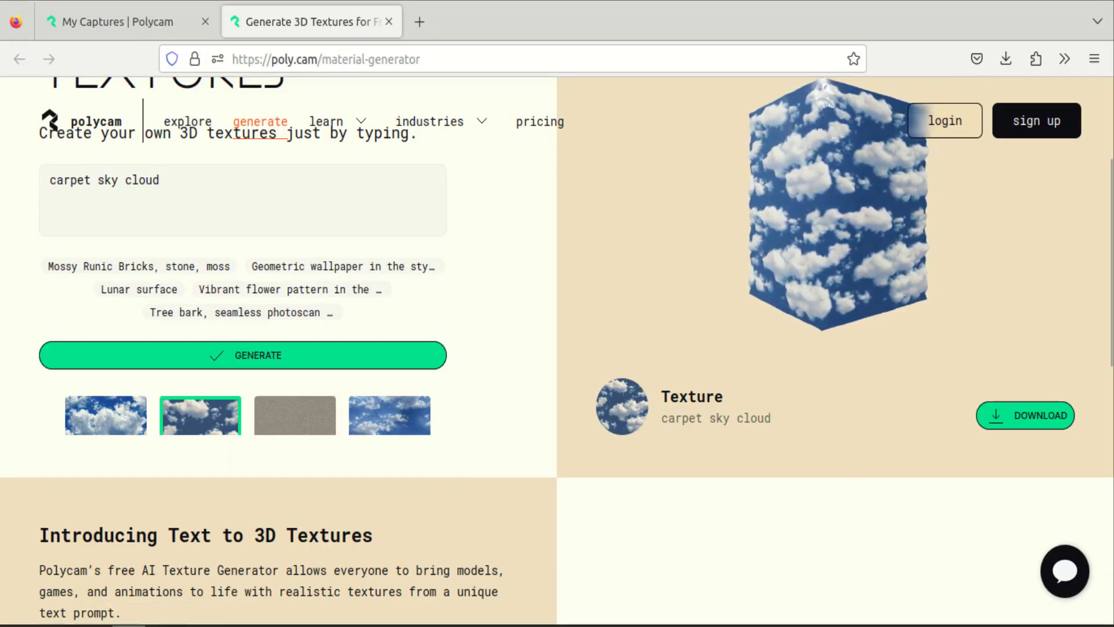
- Switch from Polycam to the Blender scene containing the grey plane
{"action": "key", "text": "alt+Tab"}
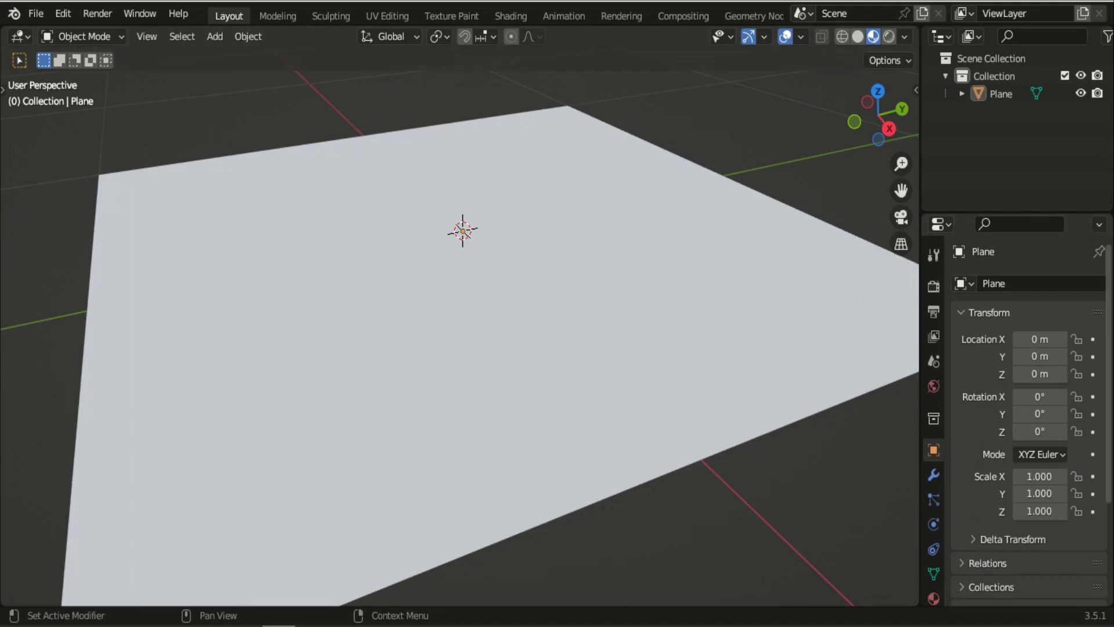
- Select the plane and create a new material, Material.001, in Material Properties
{"action": "scroll", "coordinate": [1026, 463], "scroll_direction": "down", "scroll_amount": 4}
{"action": "scroll", "coordinate": [1027, 464], "scroll_direction": "down", "scroll_amount": 2}
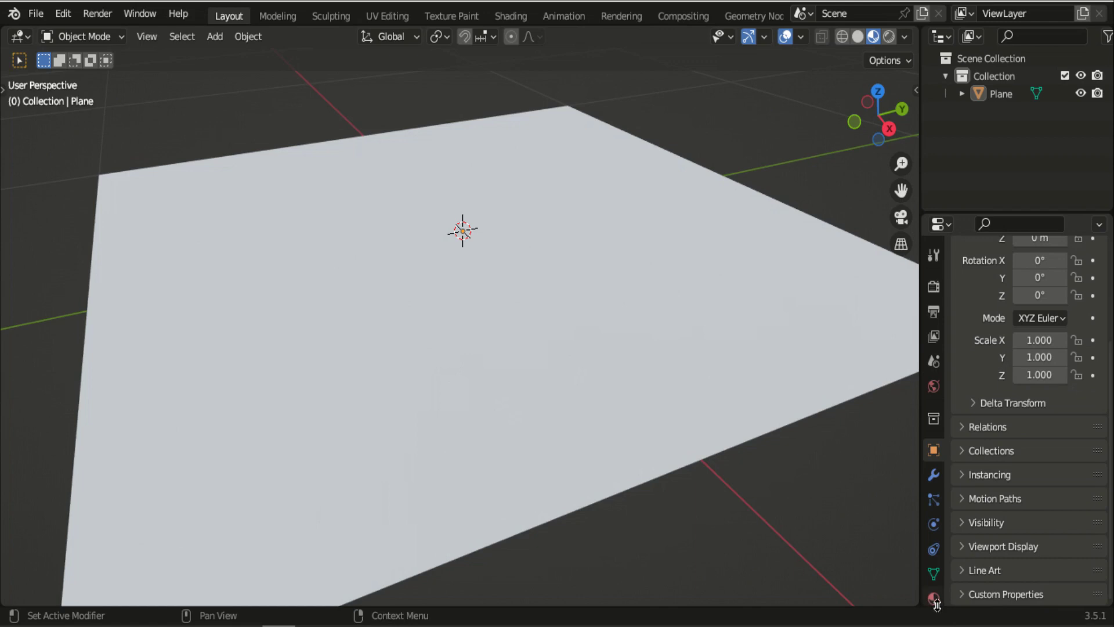
{"action": "left_click", "coordinate": [615, 354]}
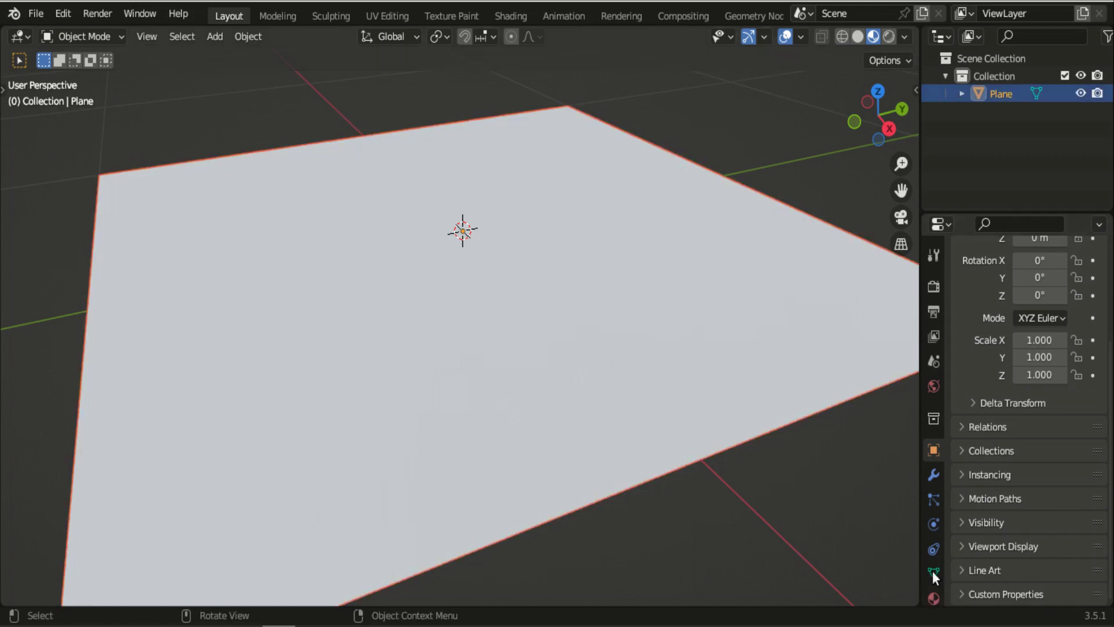
{"action": "left_click", "coordinate": [933, 598]}
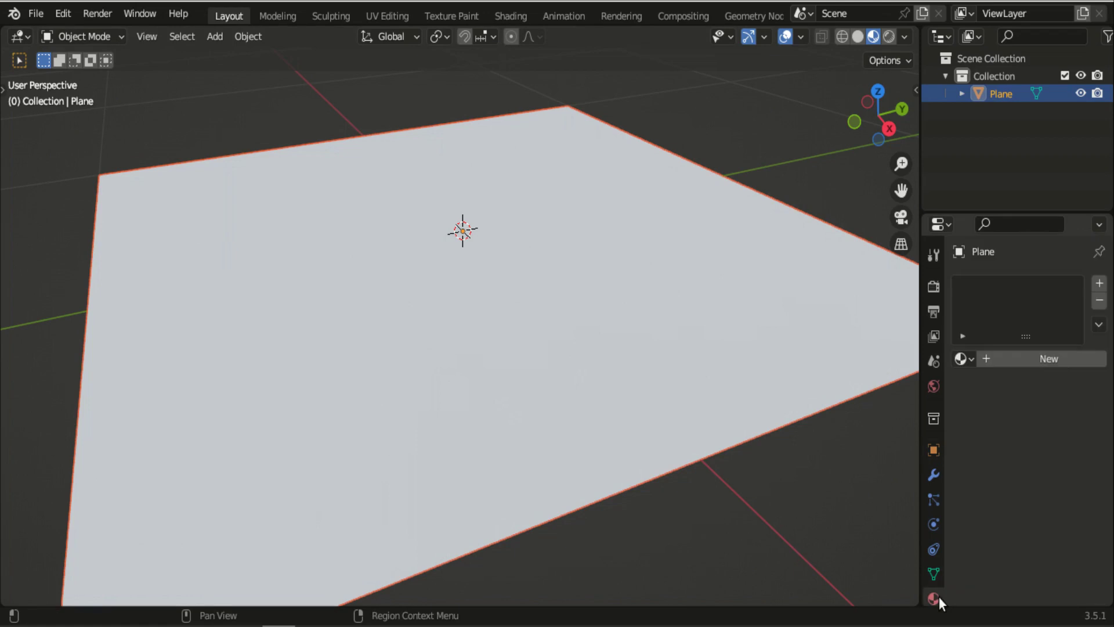
{"action": "left_click", "coordinate": [1007, 358]}
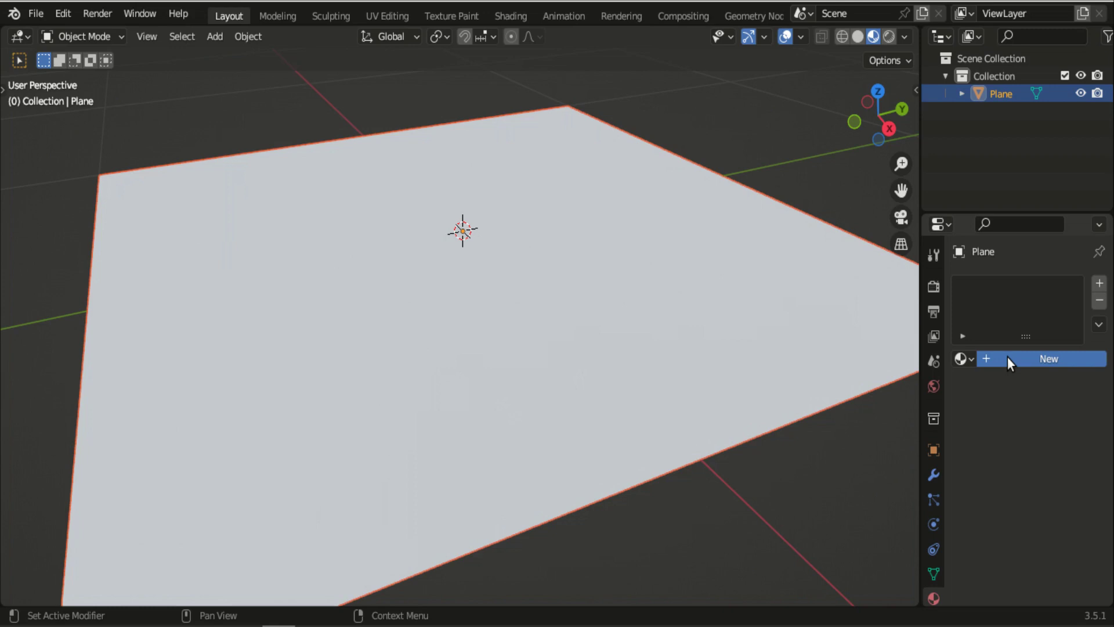
- Feed the plane's Base Color with an Image Texture loaded from Desktop/texture/albedo.jpg
{"action": "left_click", "coordinate": [1006, 356]}
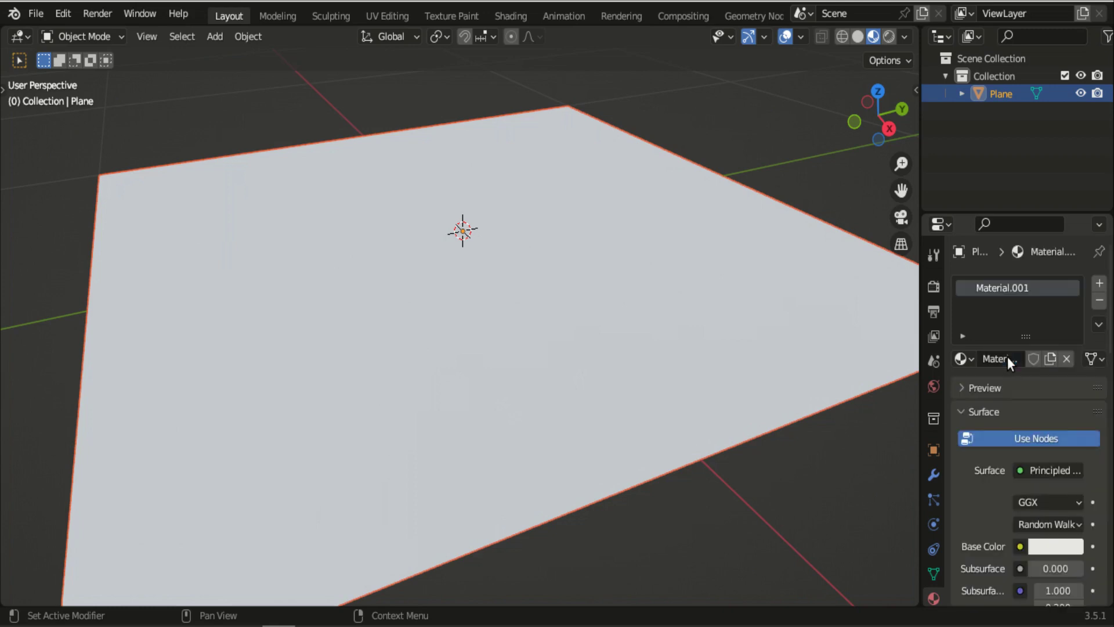
{"action": "left_click", "coordinate": [1020, 545]}
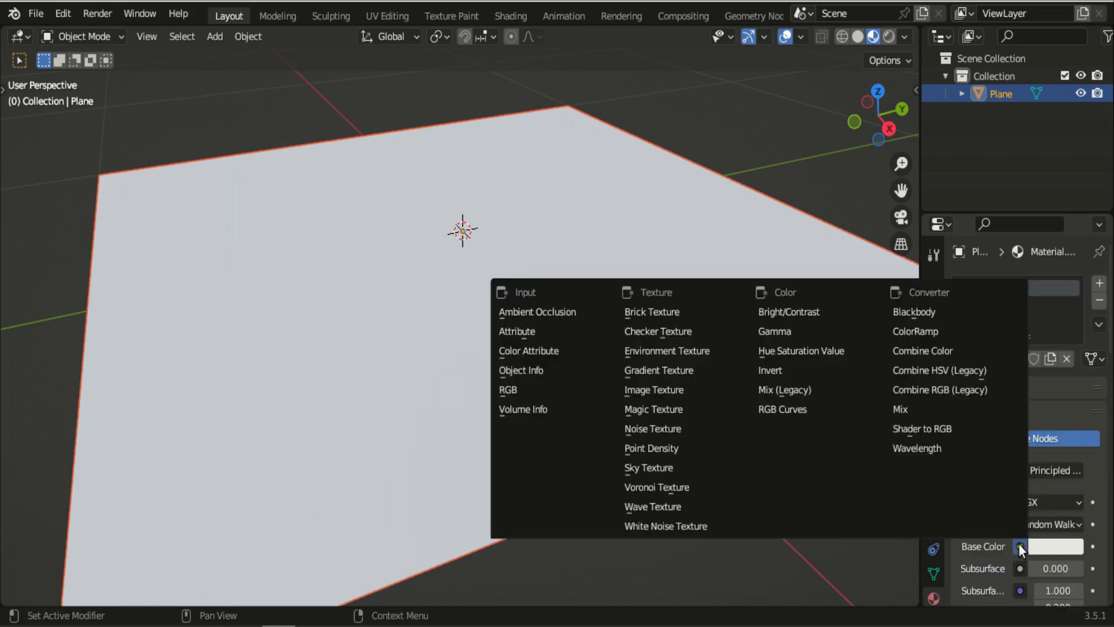
{"action": "left_click", "coordinate": [656, 386]}
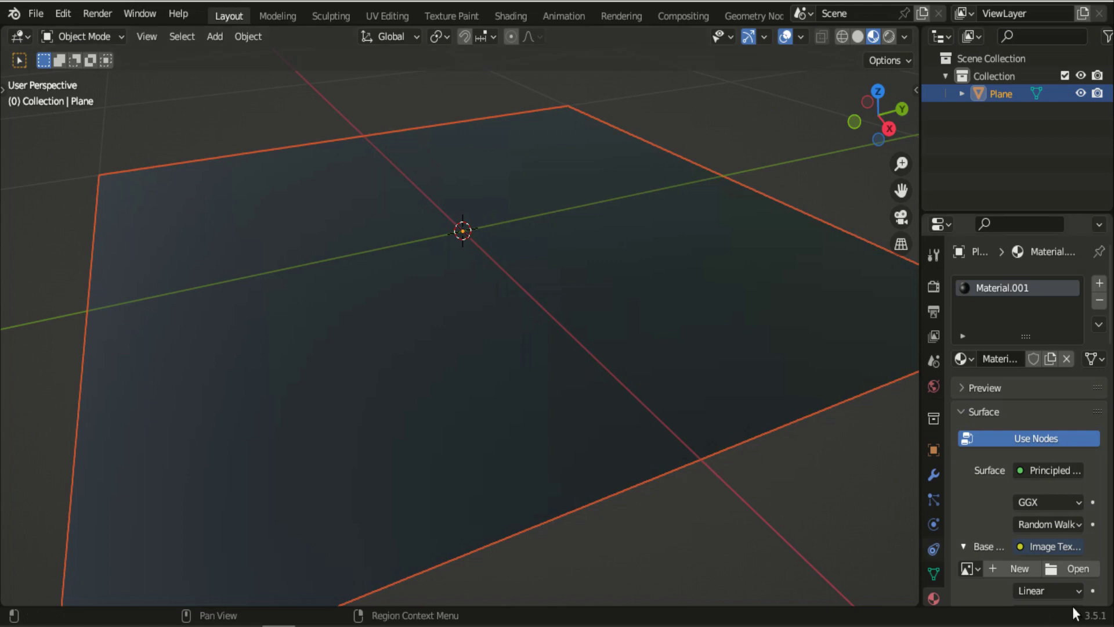
{"action": "left_click", "coordinate": [1077, 568]}
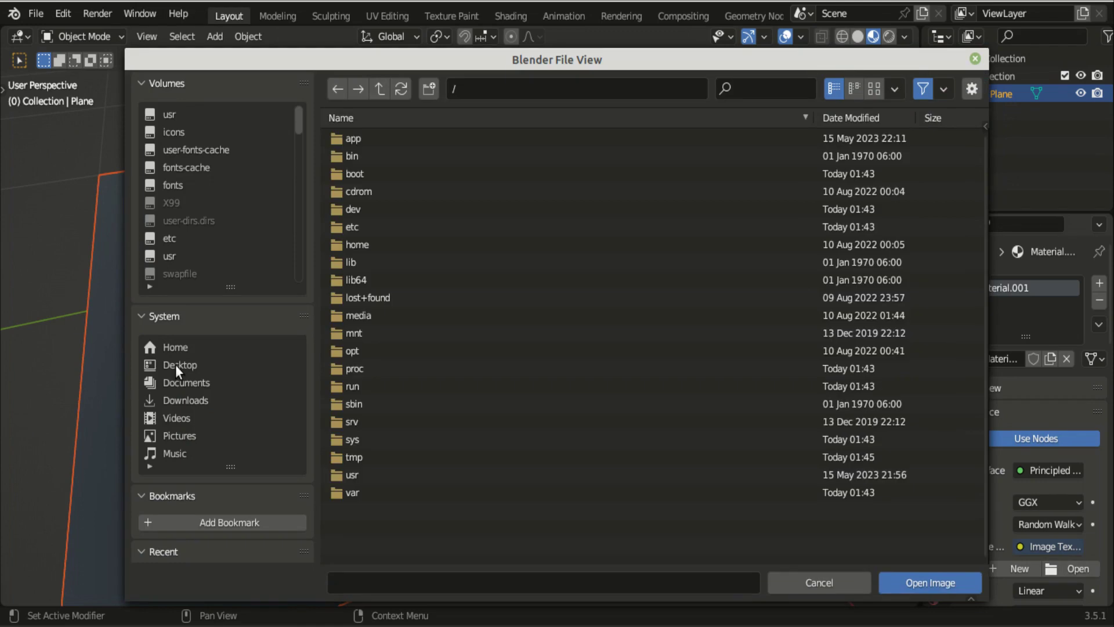
{"action": "left_click", "coordinate": [174, 365]}
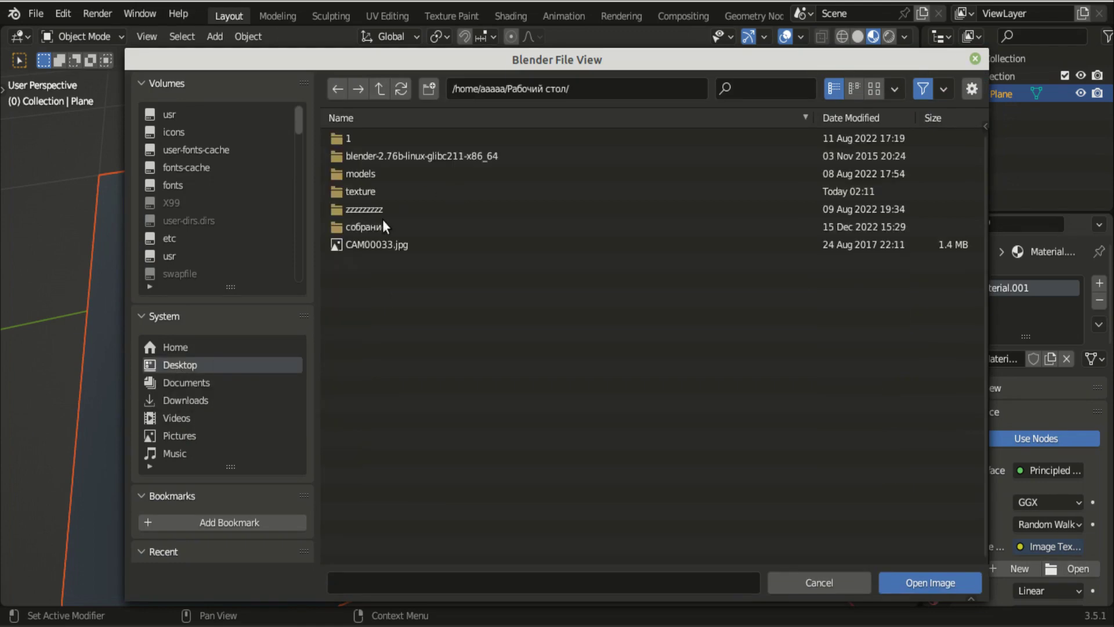
{"action": "left_click", "coordinate": [369, 195]}
{"action": "left_click", "coordinate": [371, 140]}
{"action": "left_click", "coordinate": [899, 584]}
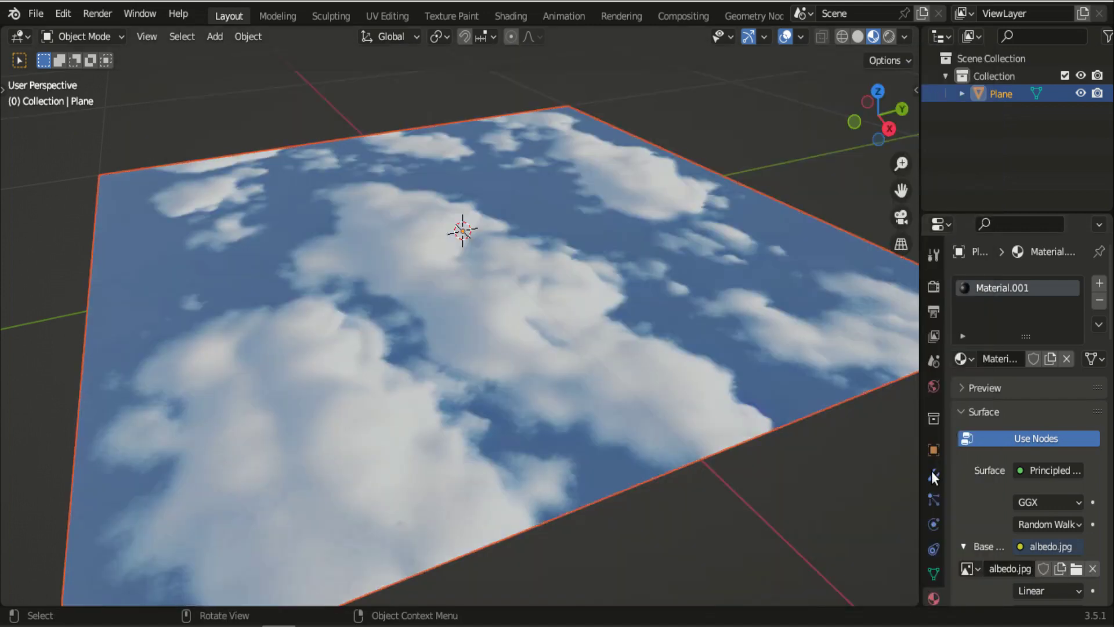
- In Edit Mode, subdivide the whole plane mesh six times into a dense vertex grid
{"action": "left_click", "coordinate": [932, 474]}
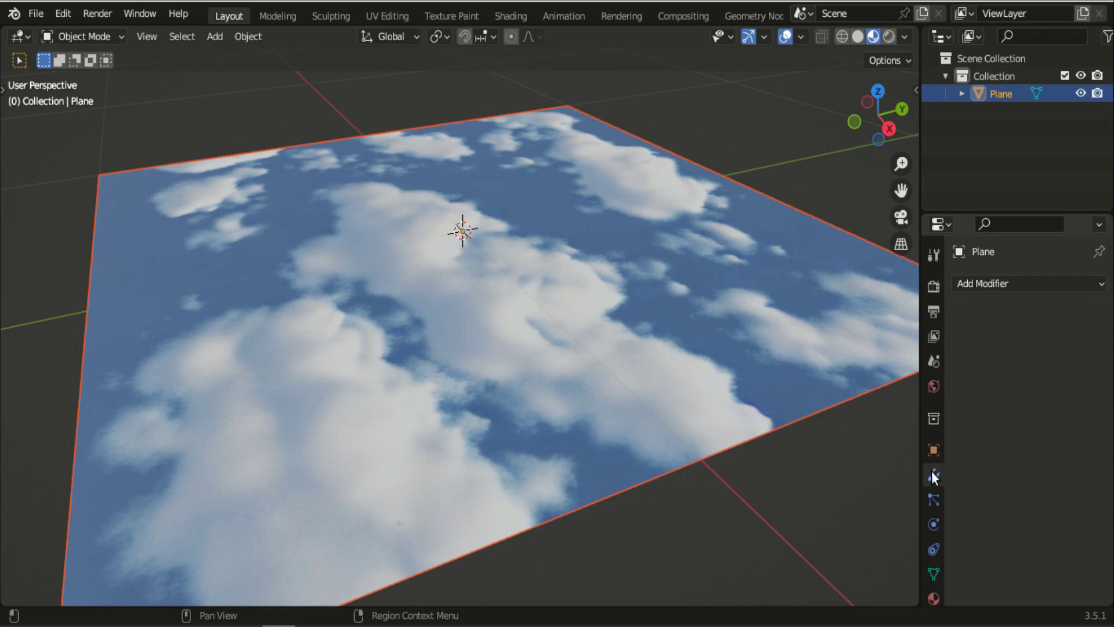
{"action": "left_click", "coordinate": [115, 33]}
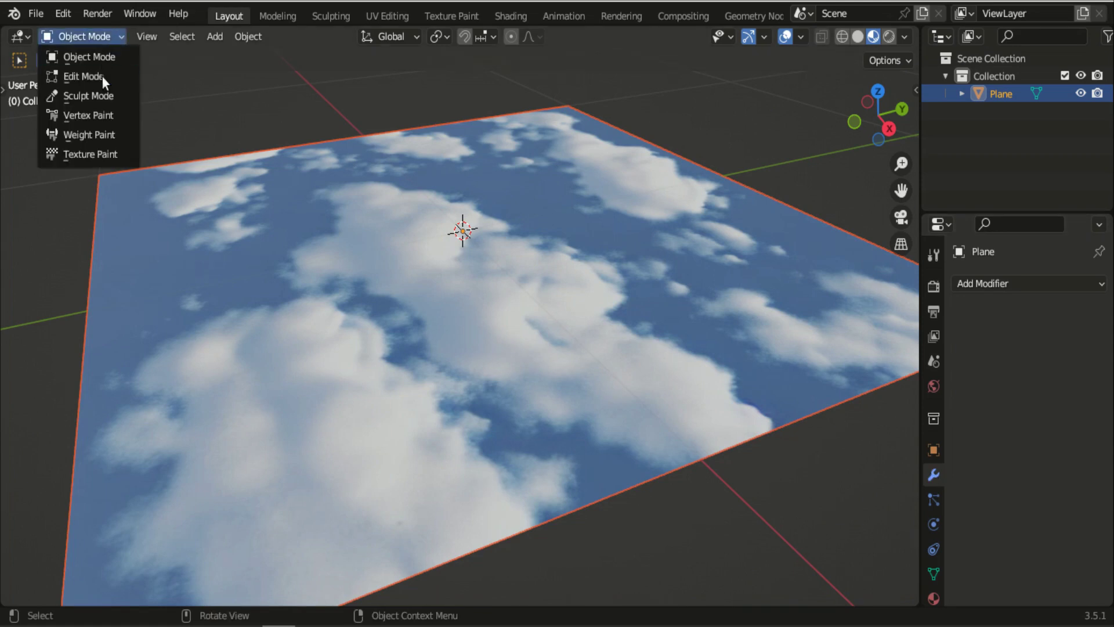
{"action": "key", "text": "Tab"}
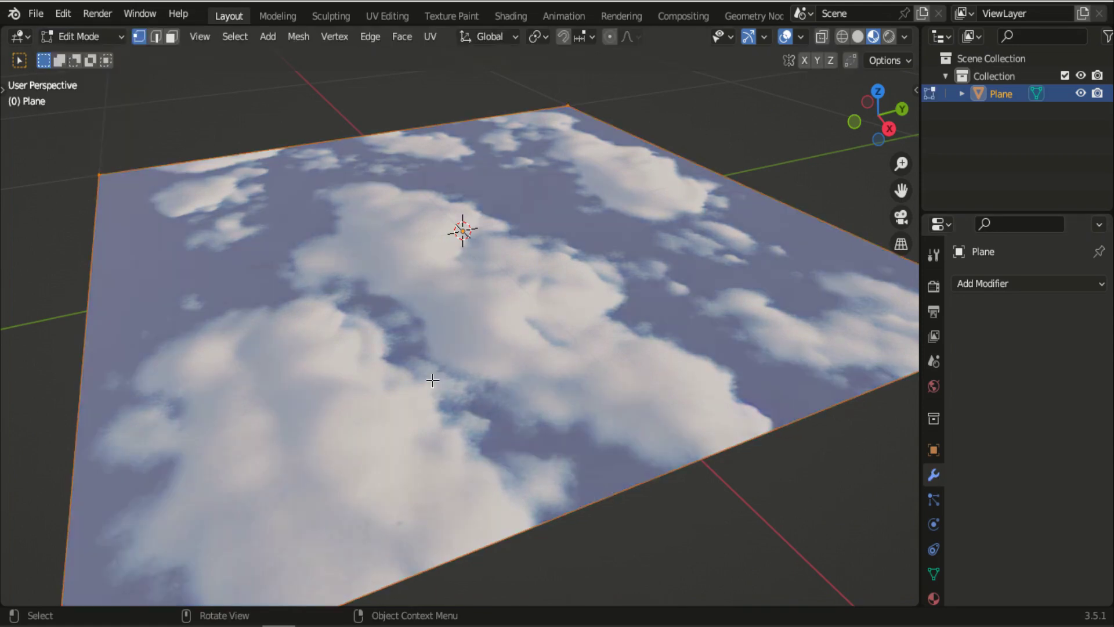
{"action": "right_click", "coordinate": [439, 348]}
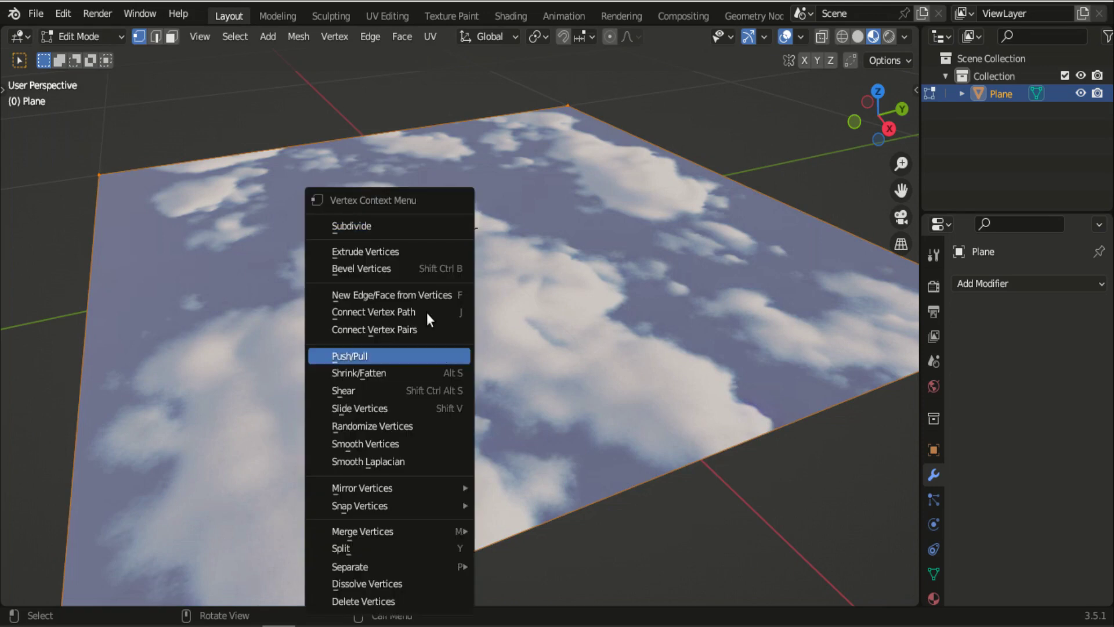
{"action": "left_click", "coordinate": [358, 227]}
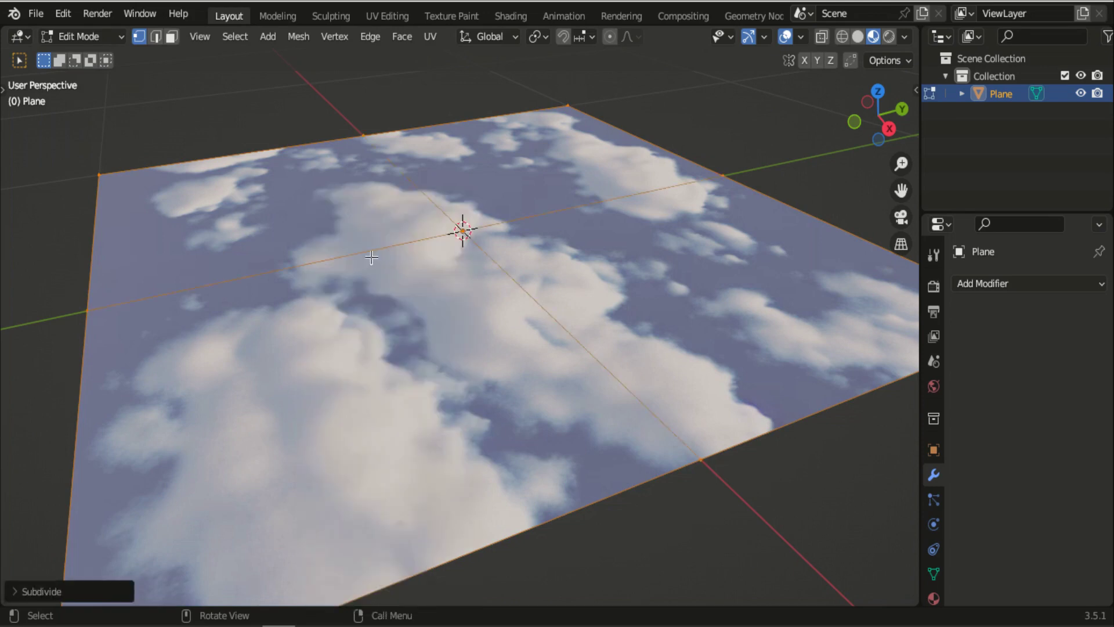
{"action": "right_click", "coordinate": [379, 288]}
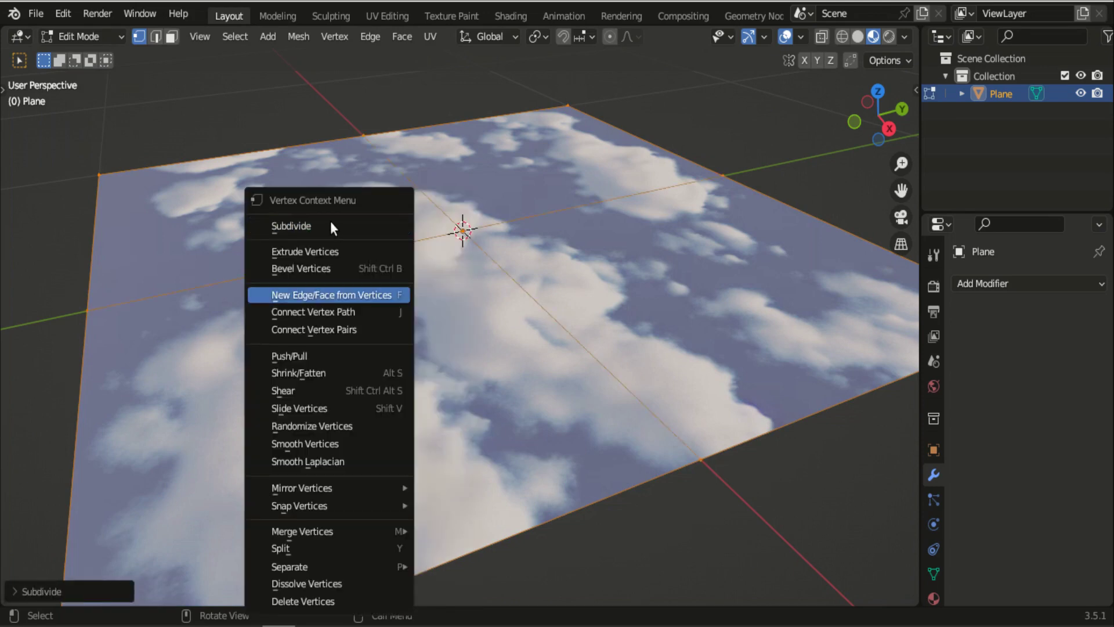
{"action": "left_click", "coordinate": [285, 226]}
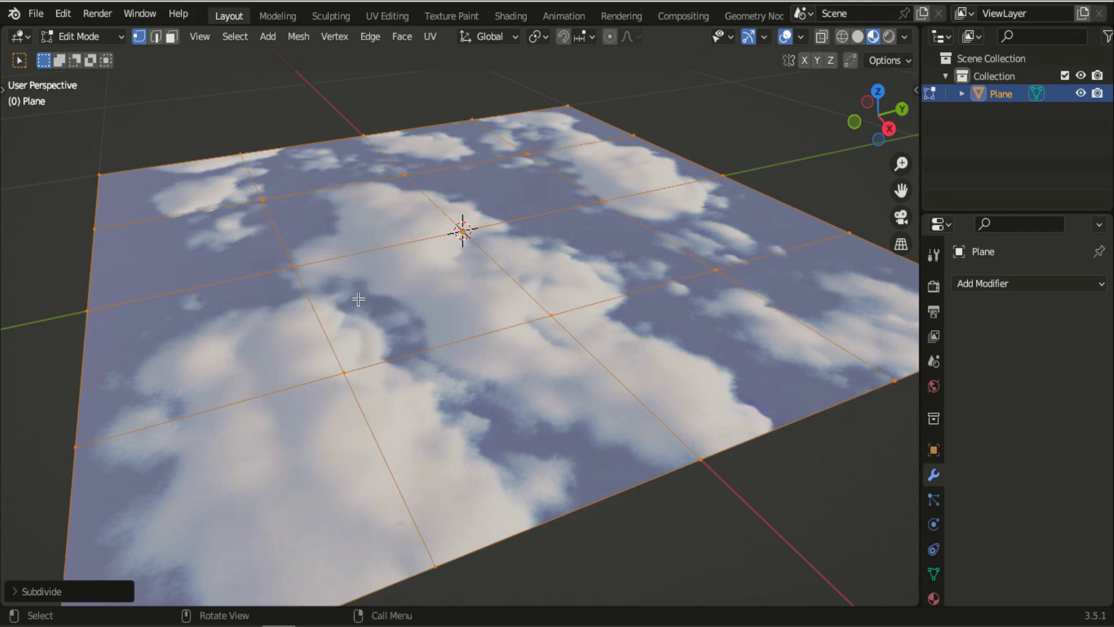
{"action": "right_click", "coordinate": [358, 298]}
{"action": "left_click", "coordinate": [282, 226]}
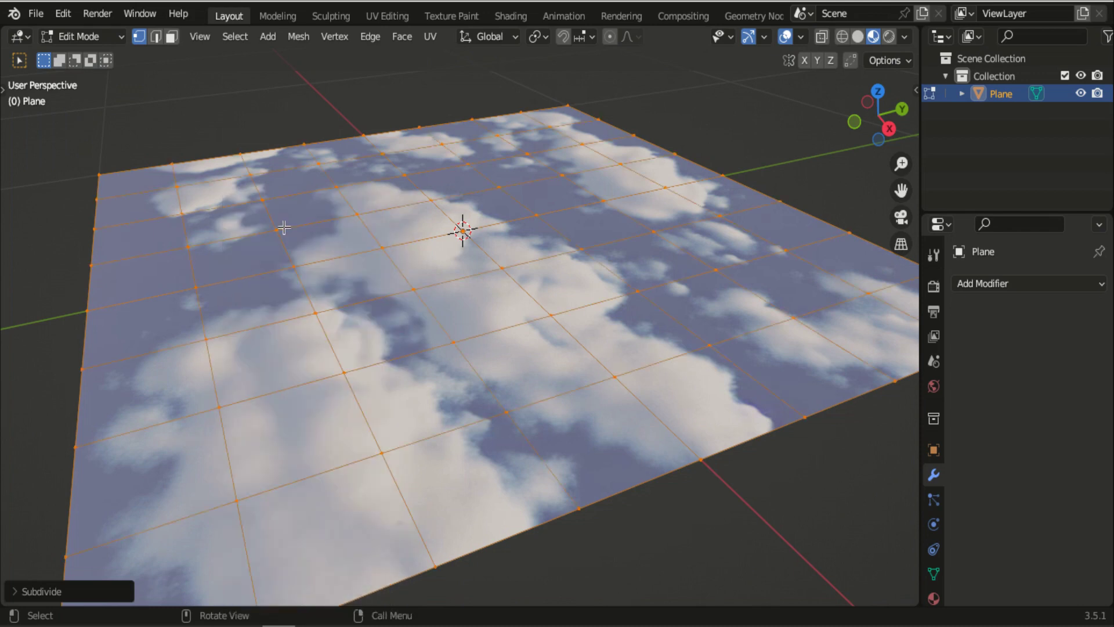
{"action": "right_click", "coordinate": [329, 242]}
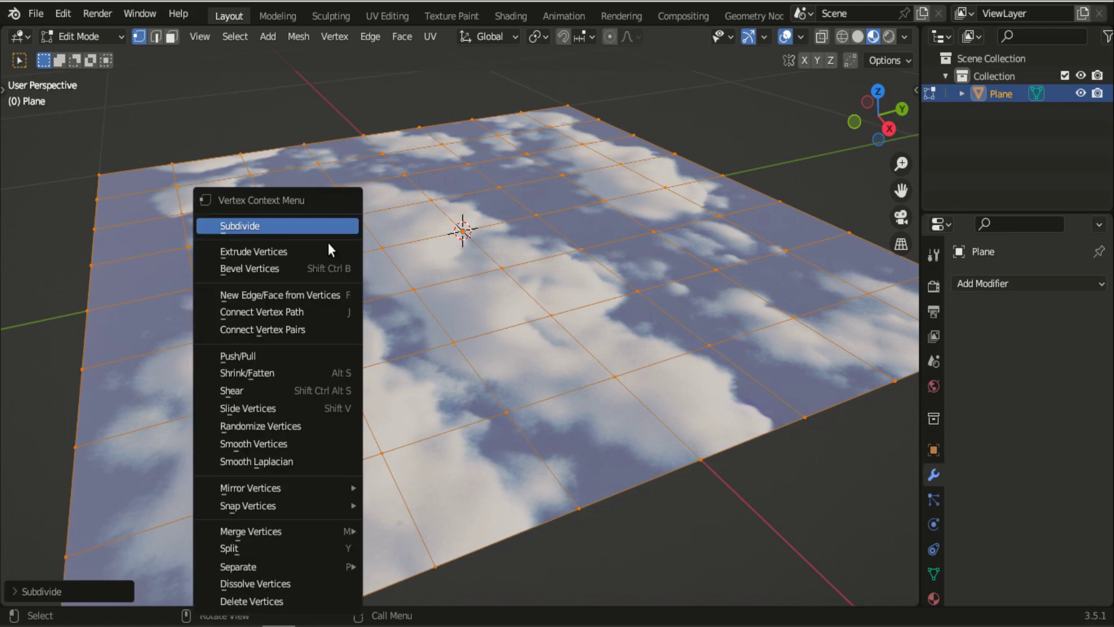
{"action": "left_click", "coordinate": [253, 226]}
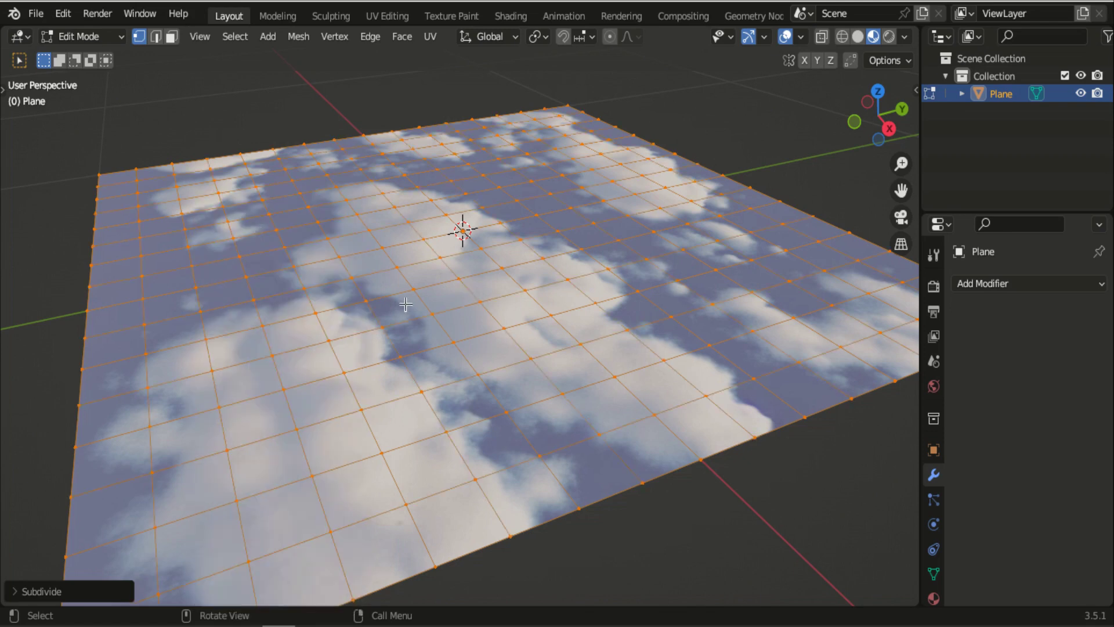
{"action": "right_click", "coordinate": [384, 282]}
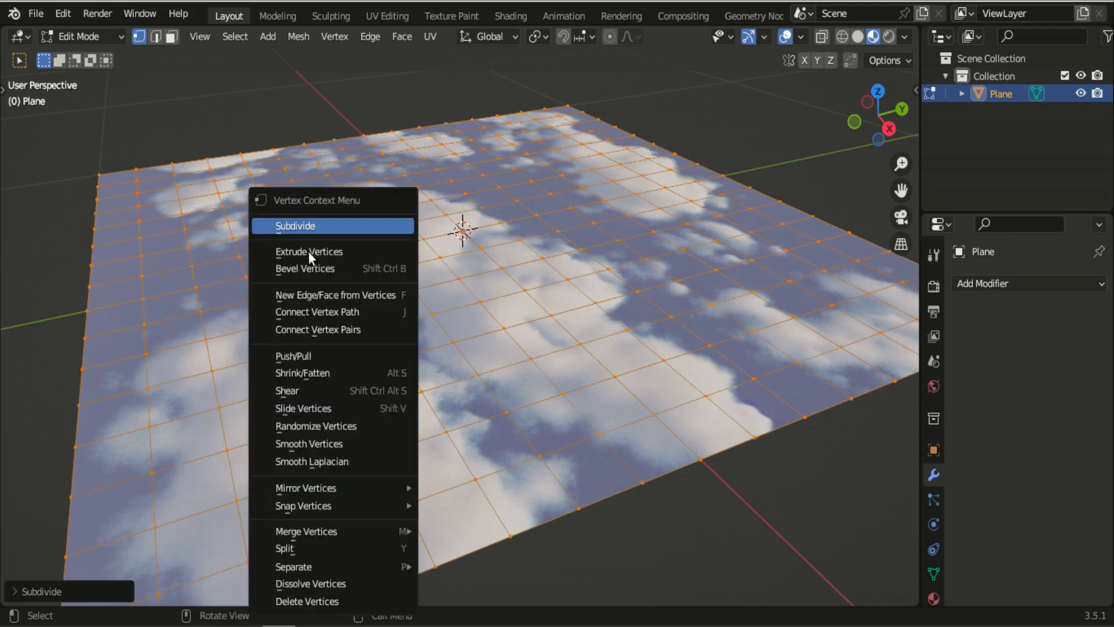
{"action": "left_click", "coordinate": [300, 226]}
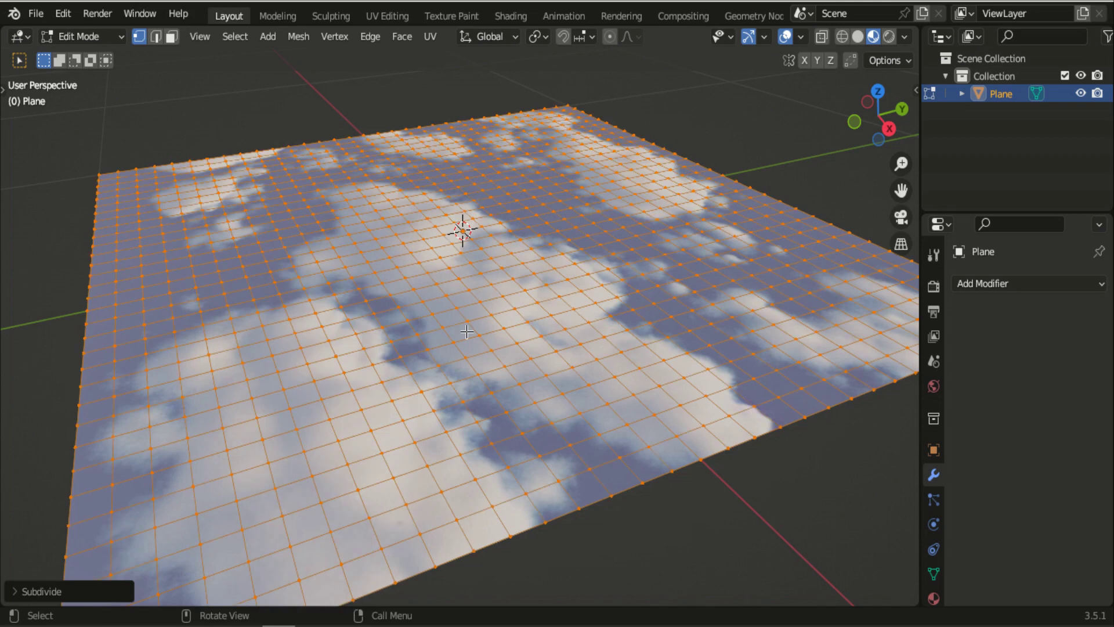
{"action": "right_click", "coordinate": [466, 351]}
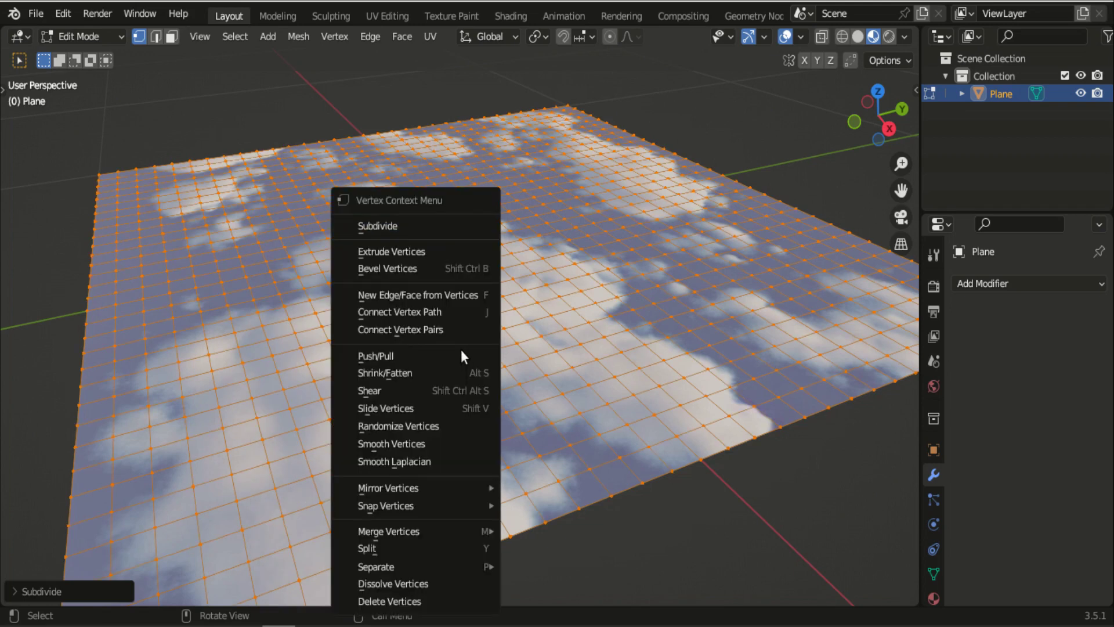
{"action": "left_click", "coordinate": [386, 226]}
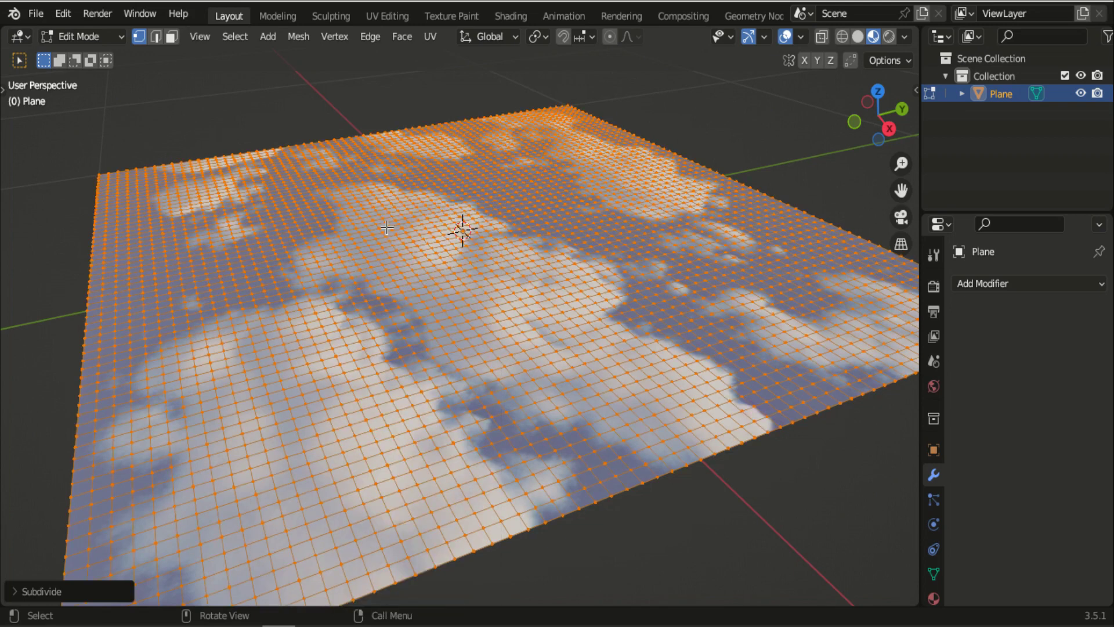
- Add a Subdivision Surface modifier using Simple subdivision with viewport level 2
{"action": "left_click", "coordinate": [967, 282]}
{"action": "scroll", "coordinate": [820, 611], "scroll_direction": "down", "scroll_amount": 4}
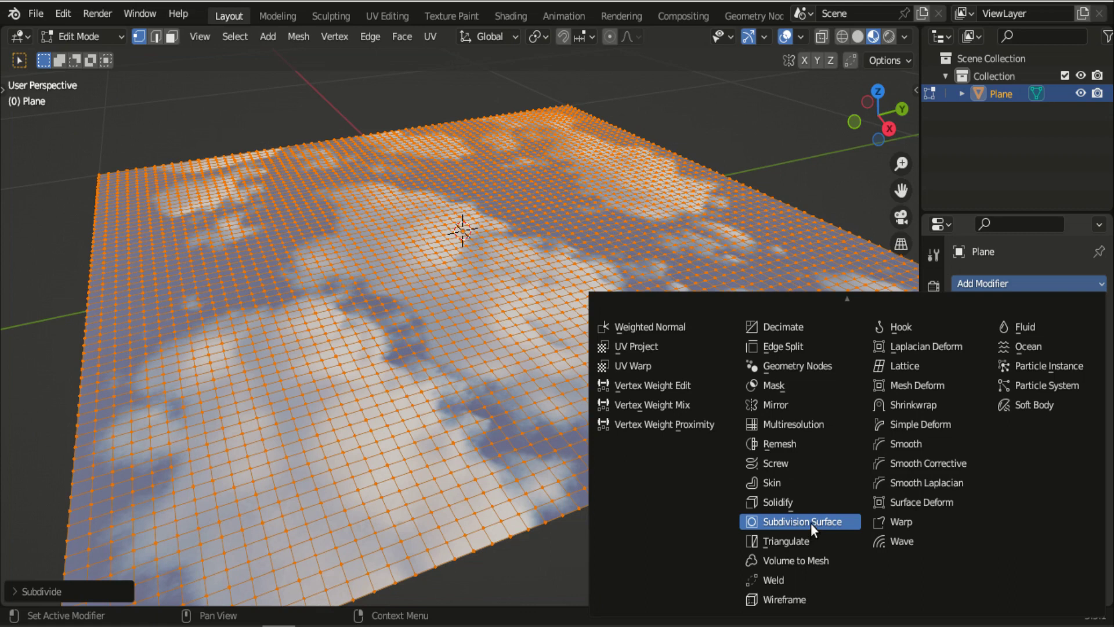
{"action": "left_click", "coordinate": [810, 523]}
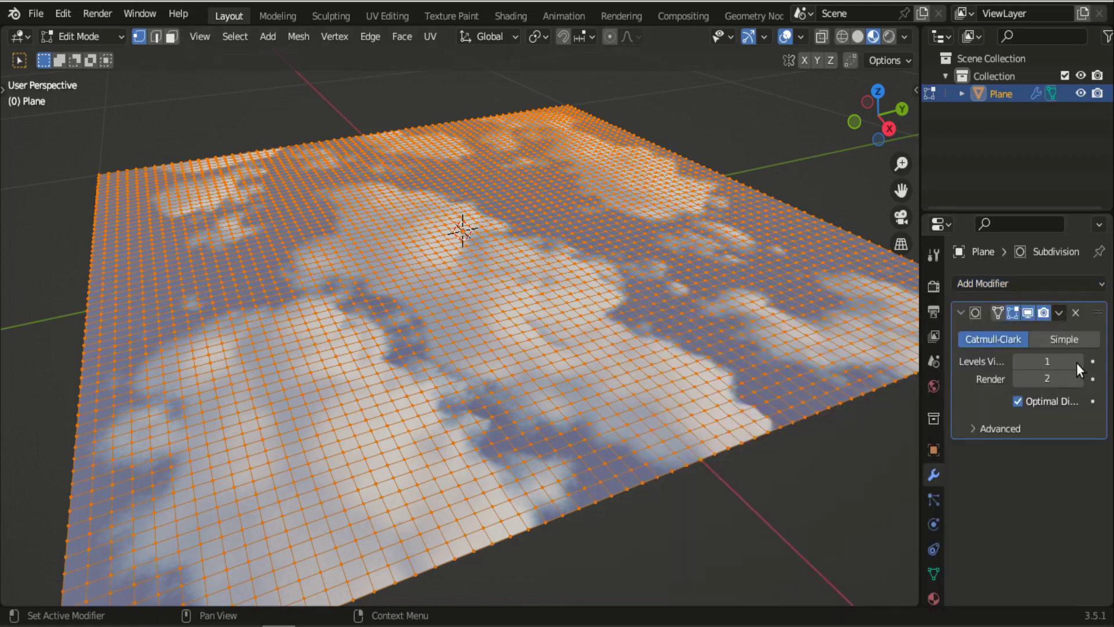
{"action": "left_click", "coordinate": [1065, 340]}
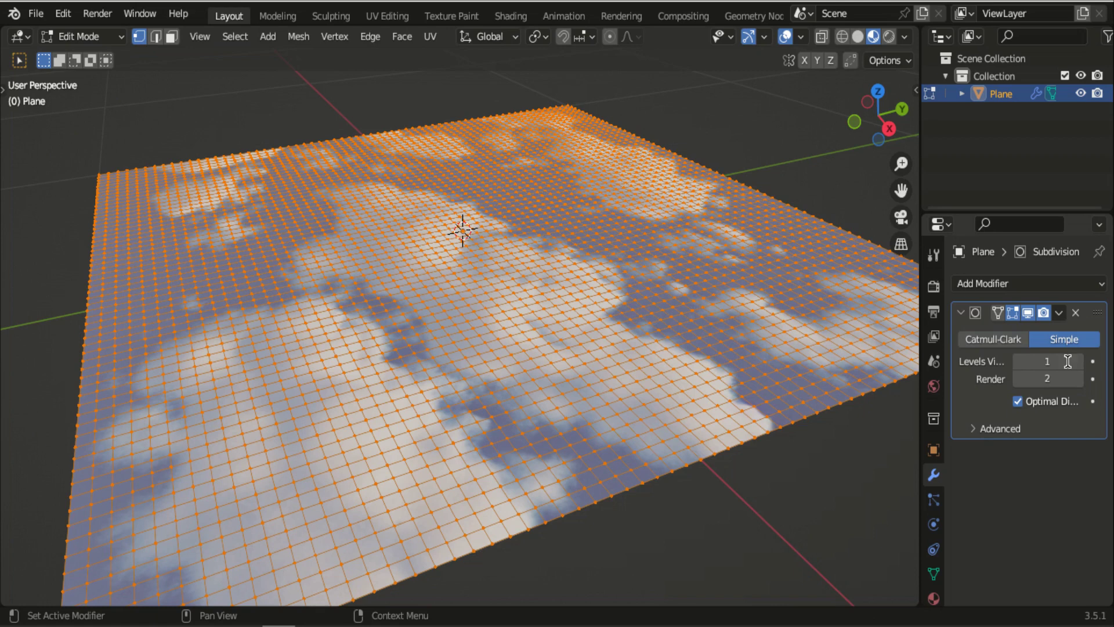
{"action": "left_click", "coordinate": [1066, 361]}
{"action": "type", "text": "2"}
{"action": "key", "text": "Return"}
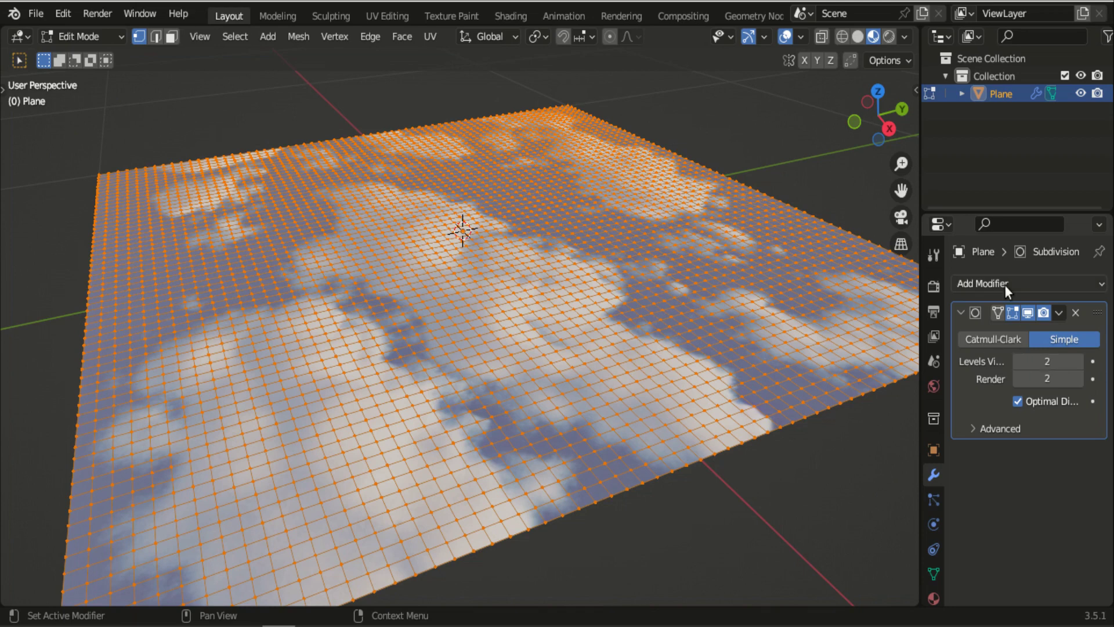
- Add a Displace modifier below the Subdivision modifier and give it a new texture
{"action": "left_click", "coordinate": [1005, 285]}
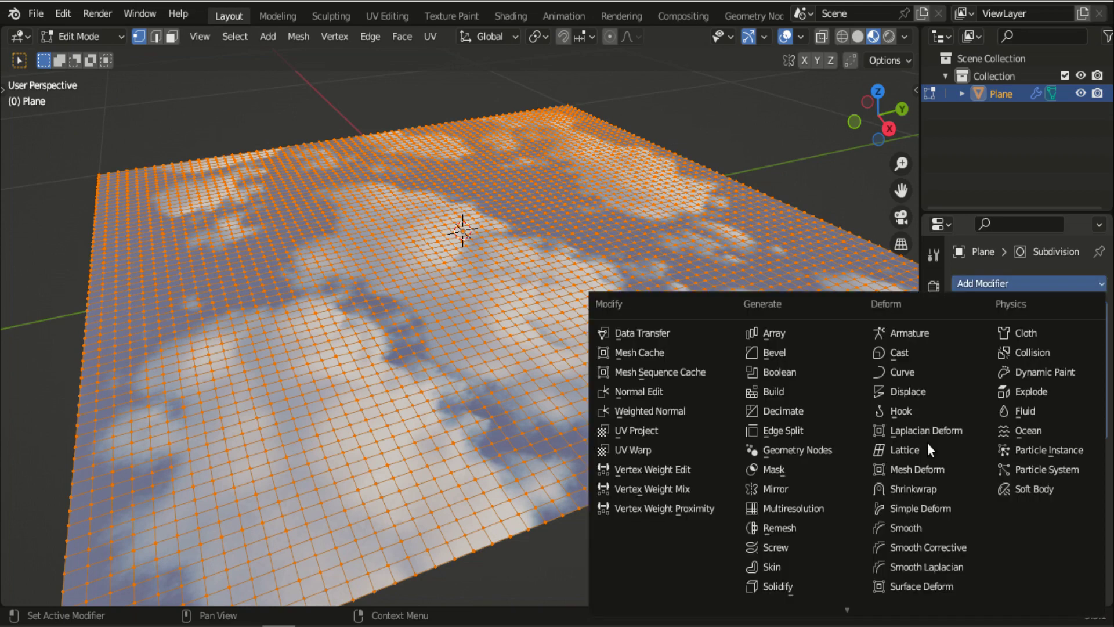
{"action": "left_click", "coordinate": [911, 390]}
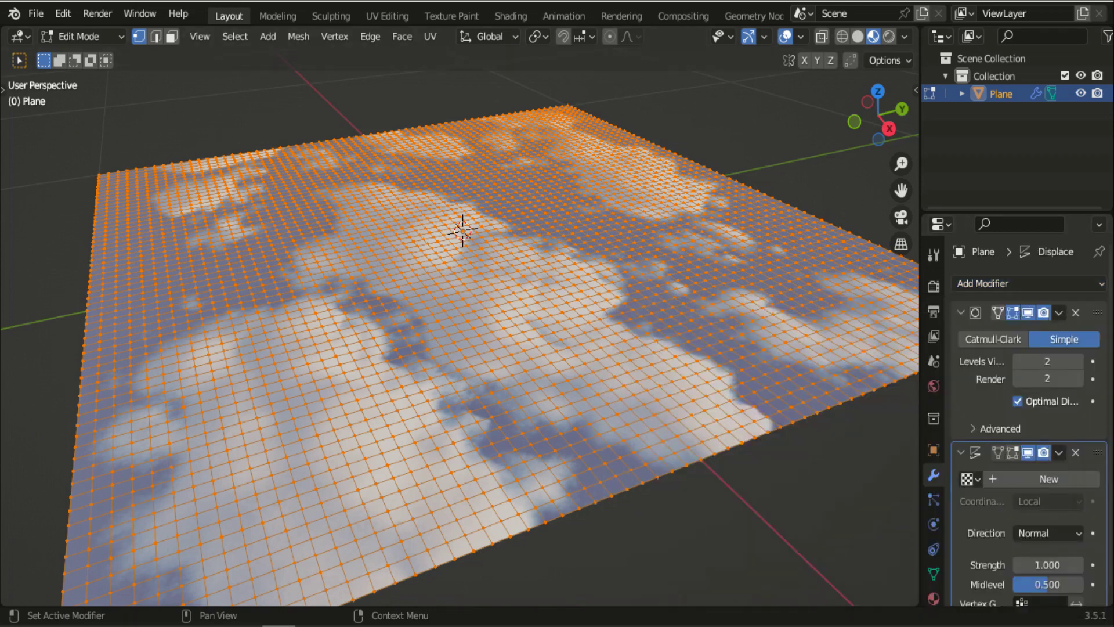
{"action": "scroll", "coordinate": [1045, 480], "scroll_direction": "down", "scroll_amount": 1}
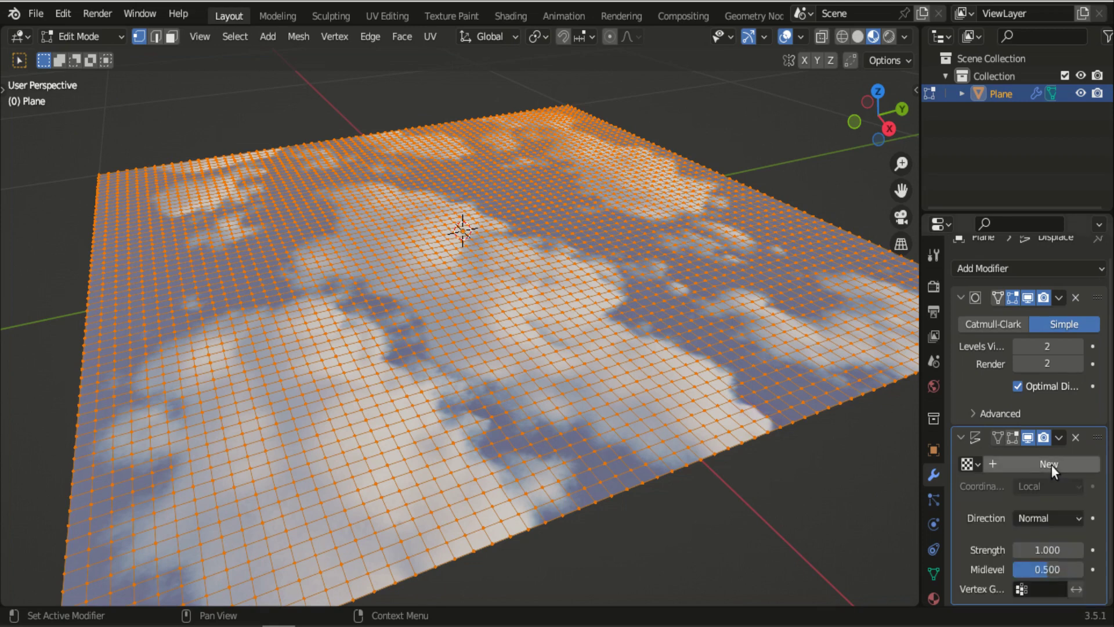
{"action": "left_click", "coordinate": [1052, 464]}
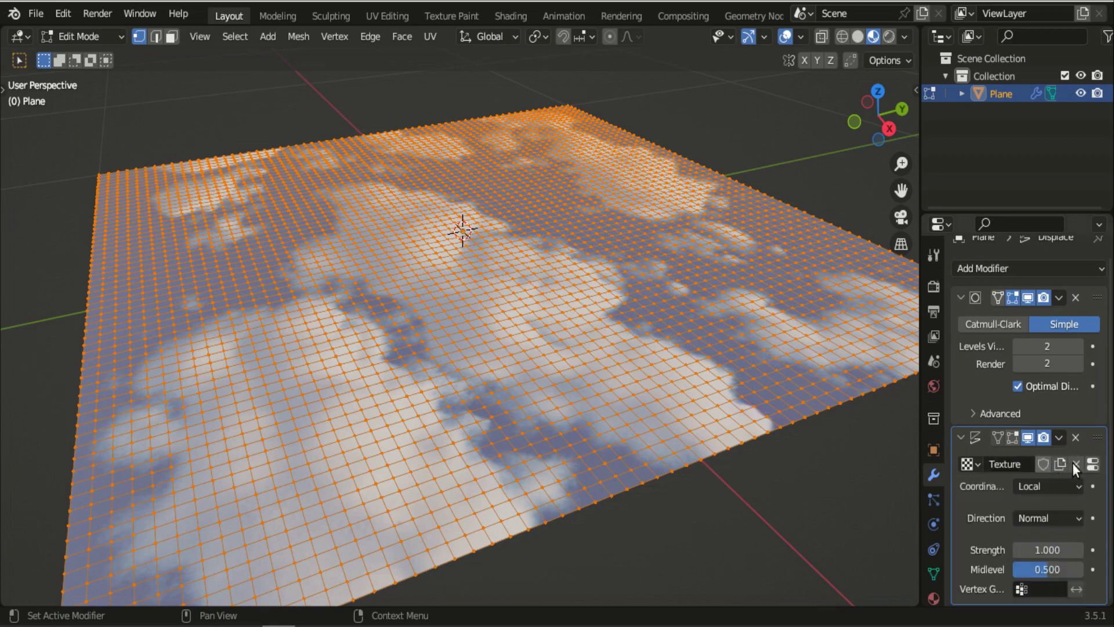
- Load Desktop/texture/displacement.jpg as the displacement texture's image
{"action": "left_click", "coordinate": [1095, 463]}
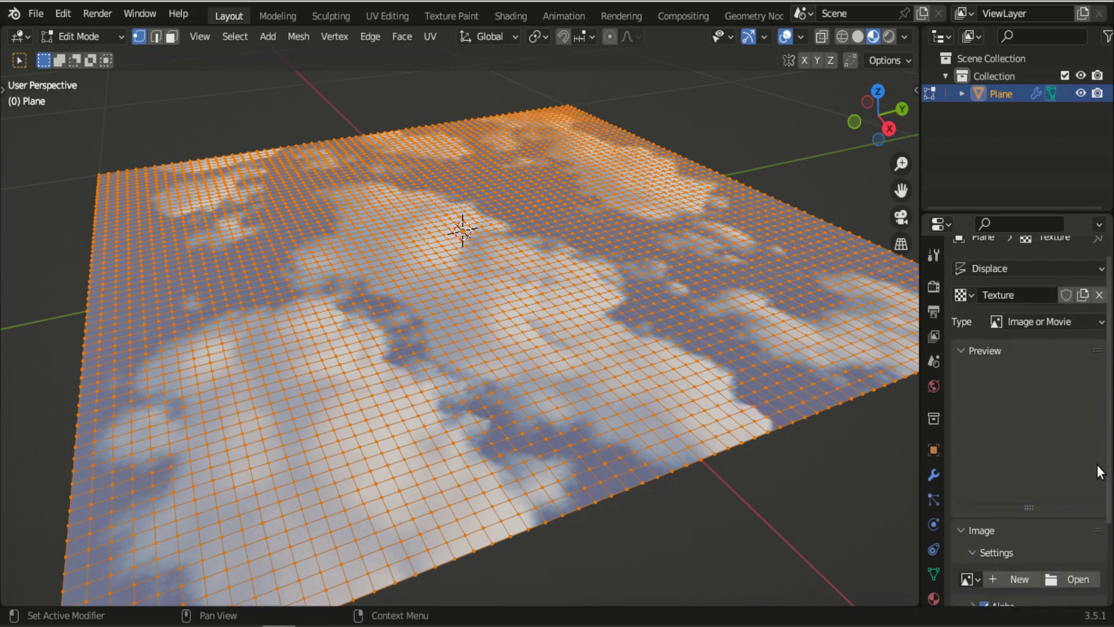
{"action": "left_click", "coordinate": [1084, 579]}
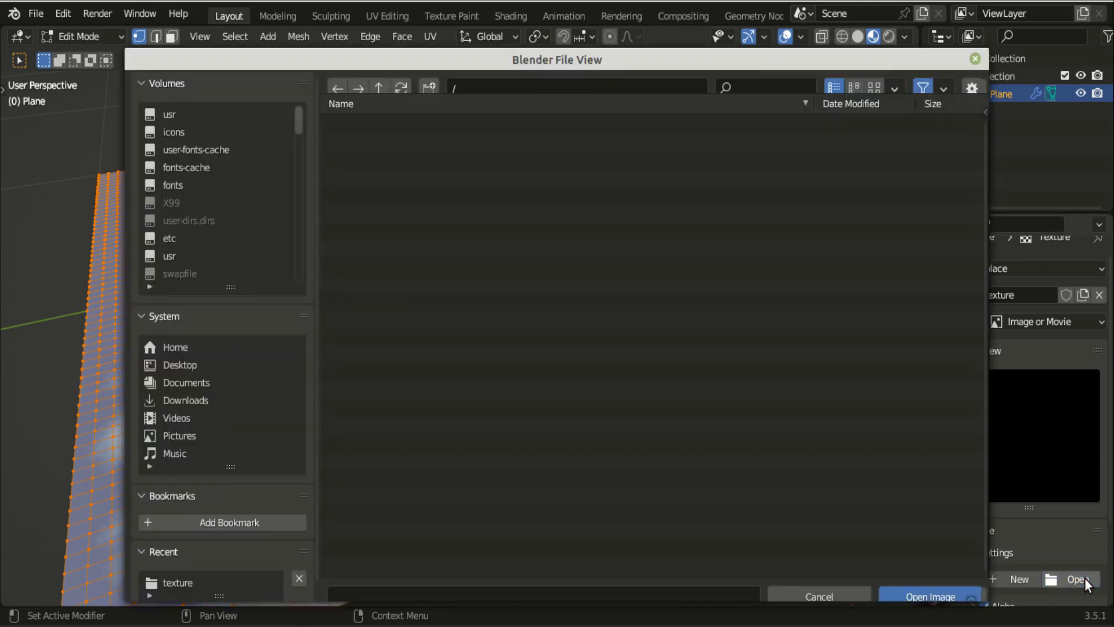
{"action": "left_click", "coordinate": [190, 367]}
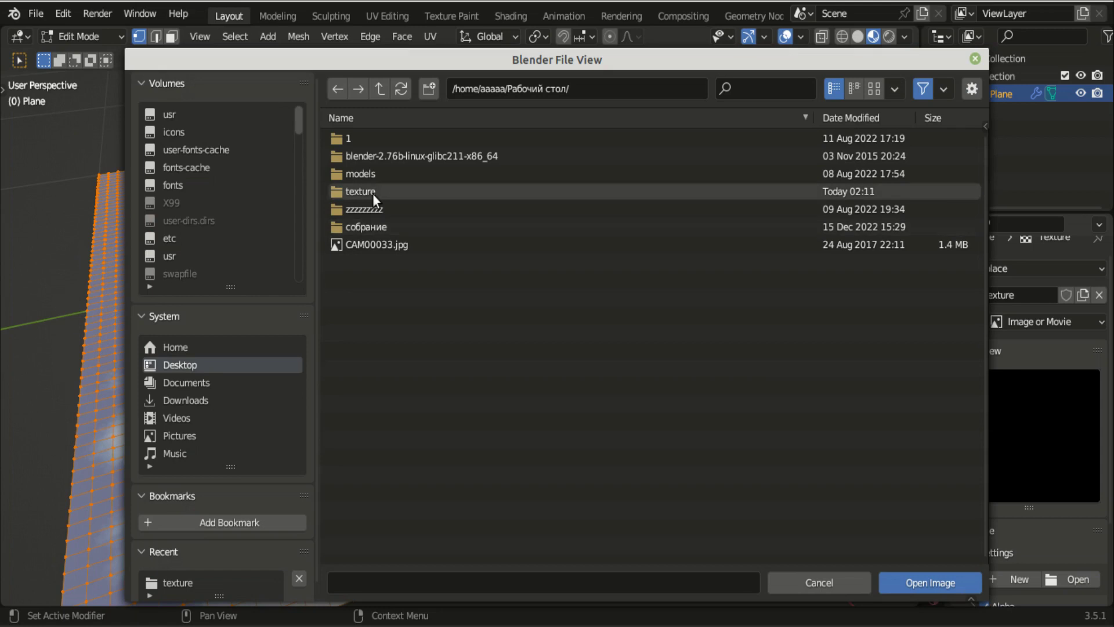
{"action": "double_click", "coordinate": [373, 193]}
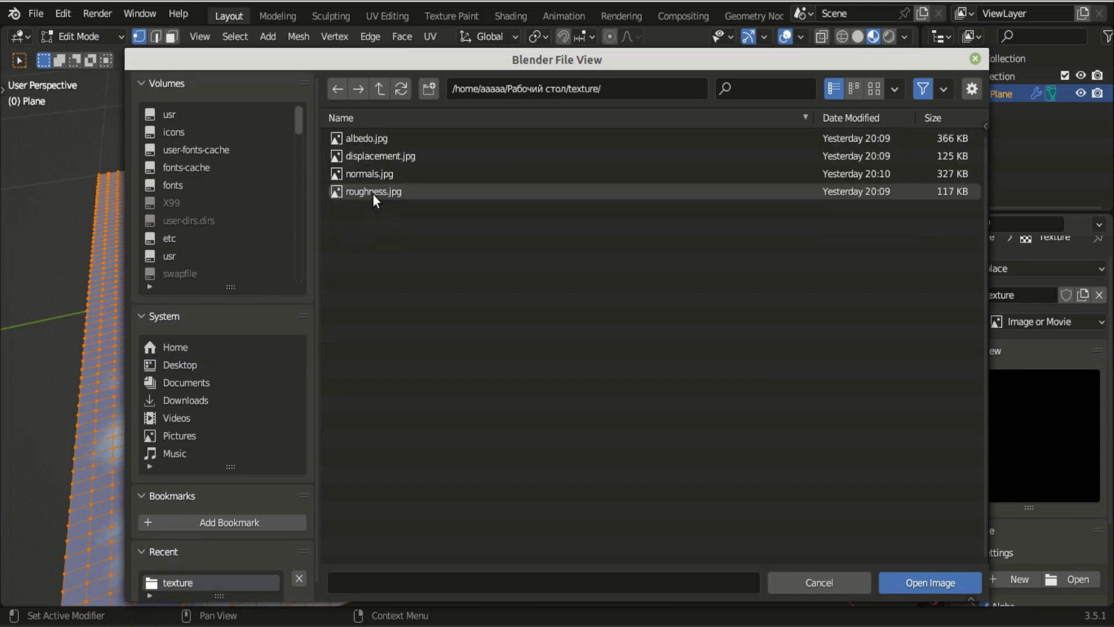
{"action": "left_click", "coordinate": [391, 158]}
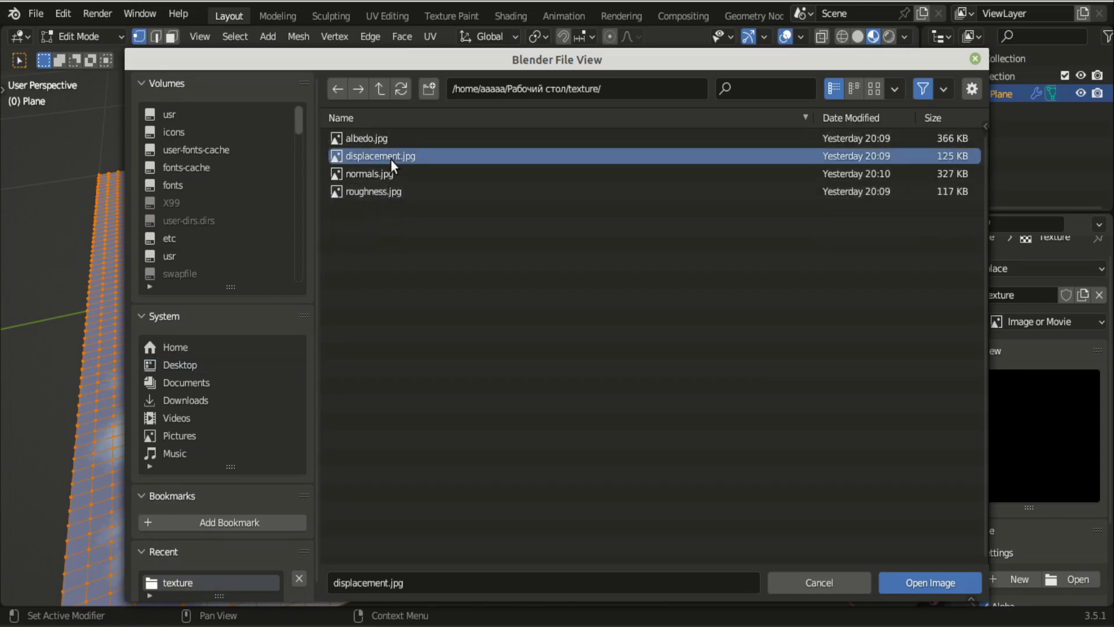
{"action": "left_click", "coordinate": [942, 588]}
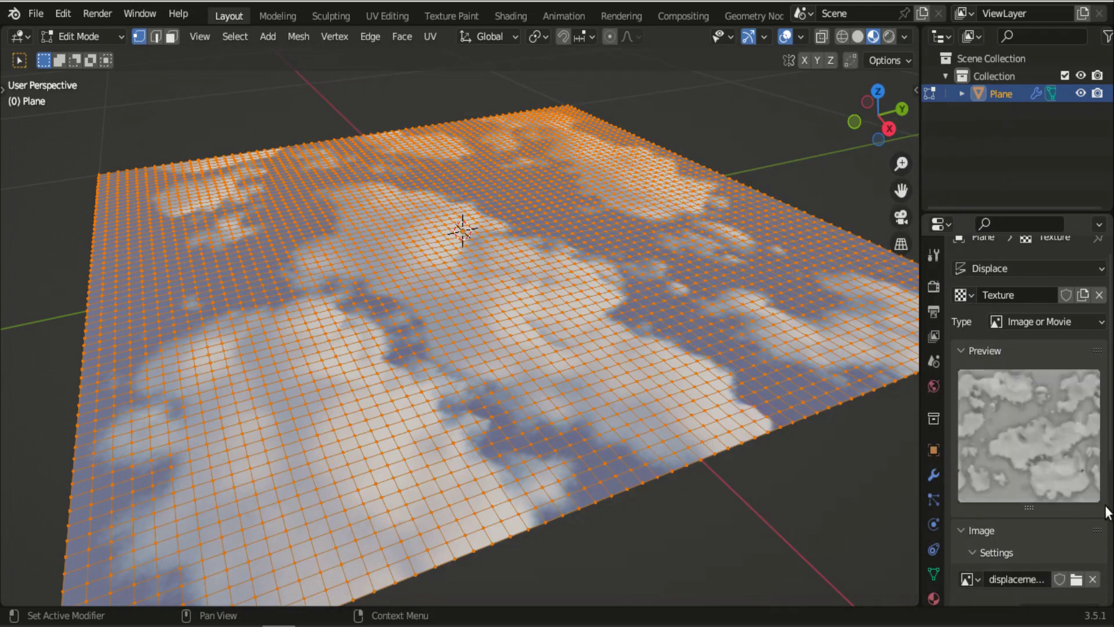
- Switch the plane to Object Mode to reveal the displaced cloud relief
{"action": "left_click", "coordinate": [936, 477]}
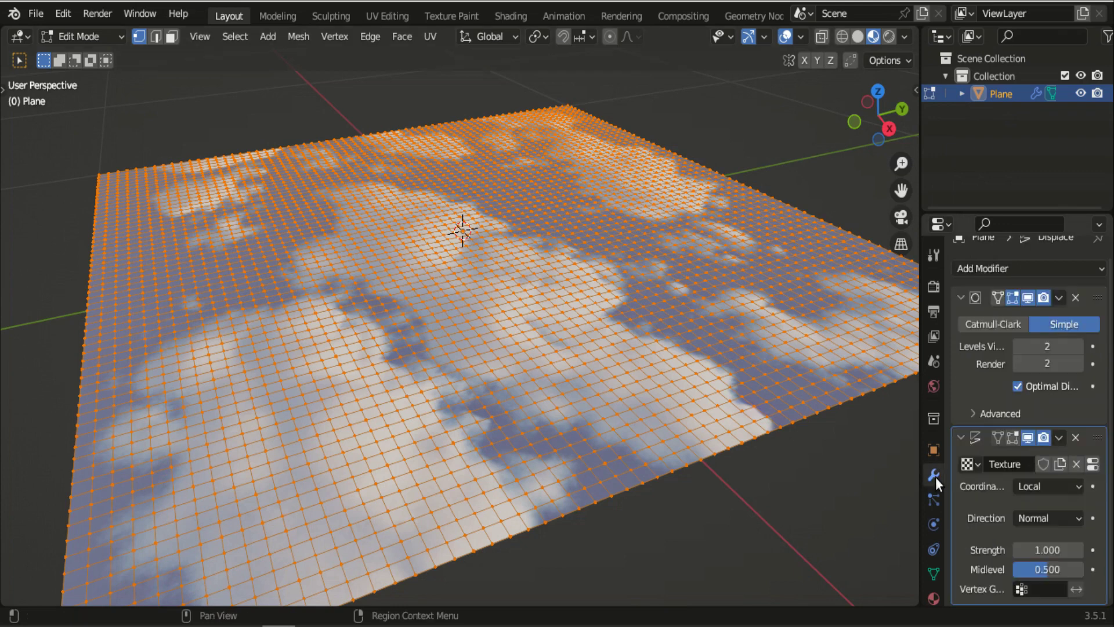
{"action": "left_click", "coordinate": [107, 36]}
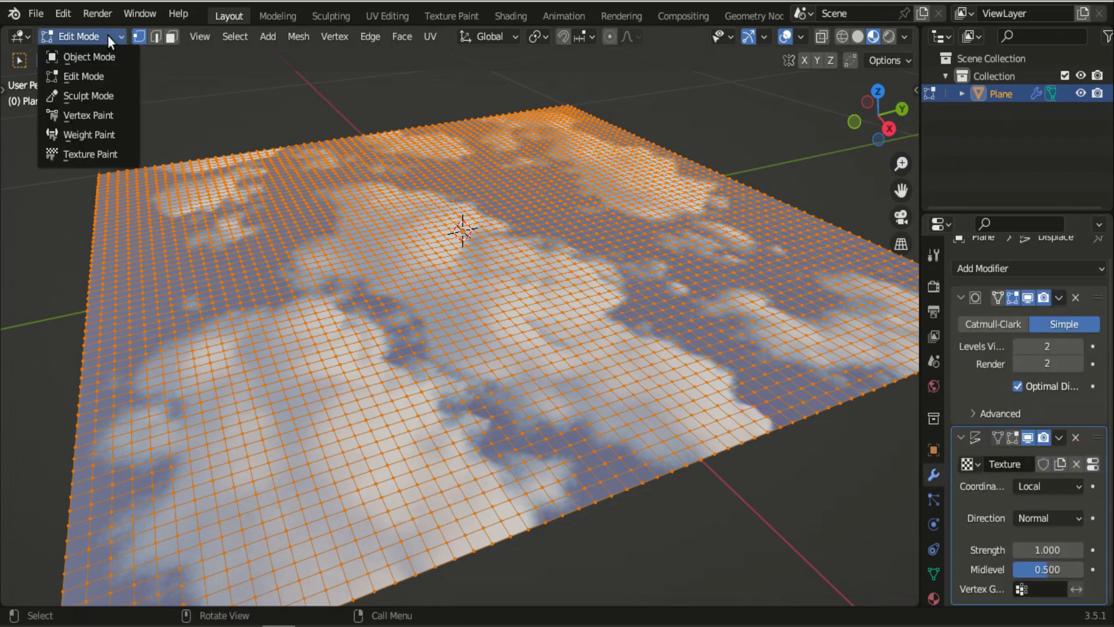
{"action": "left_click", "coordinate": [106, 56]}
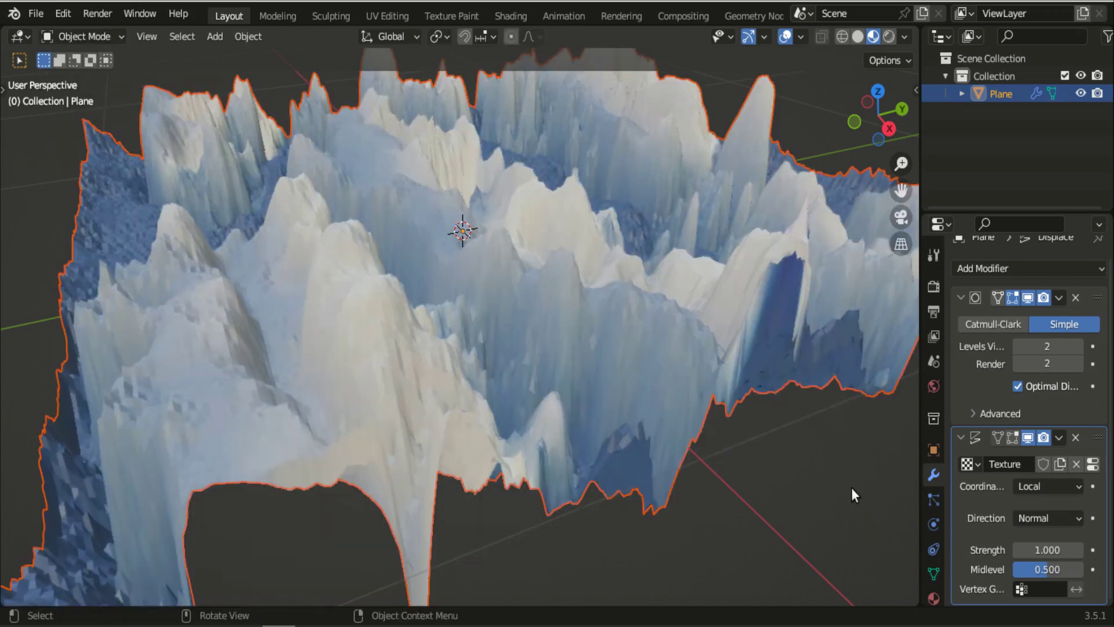
- Lower the Displace modifier Strength step by step from 1.0 to 0.100
{"action": "left_click", "coordinate": [1019, 553]}
{"action": "left_click", "coordinate": [1019, 552]}
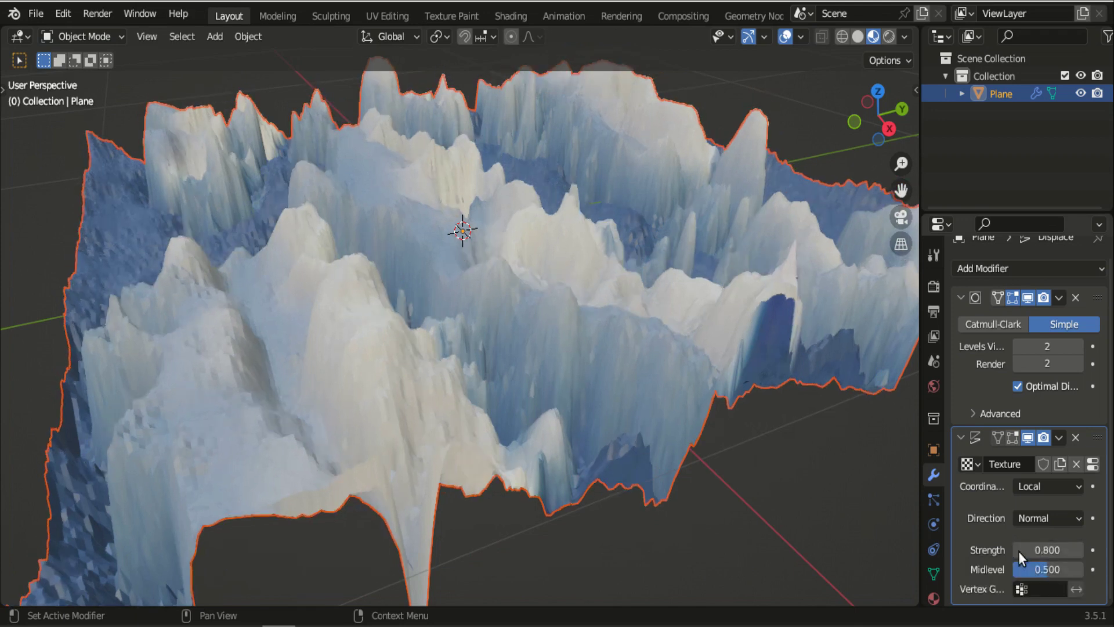
{"action": "left_click", "coordinate": [1019, 552]}
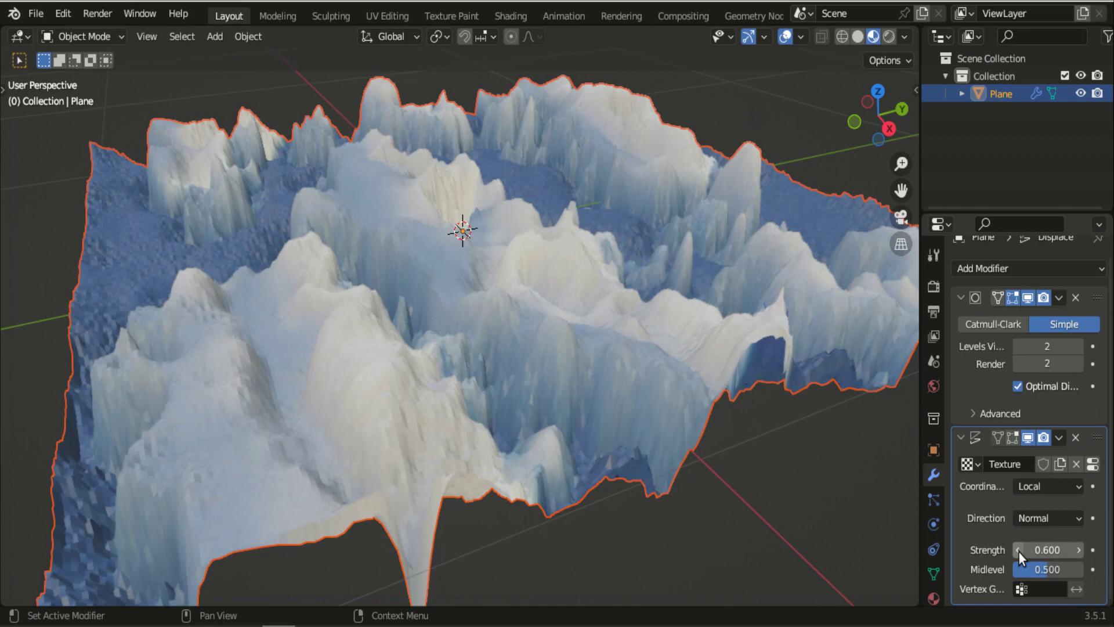
{"action": "left_click", "coordinate": [1018, 552]}
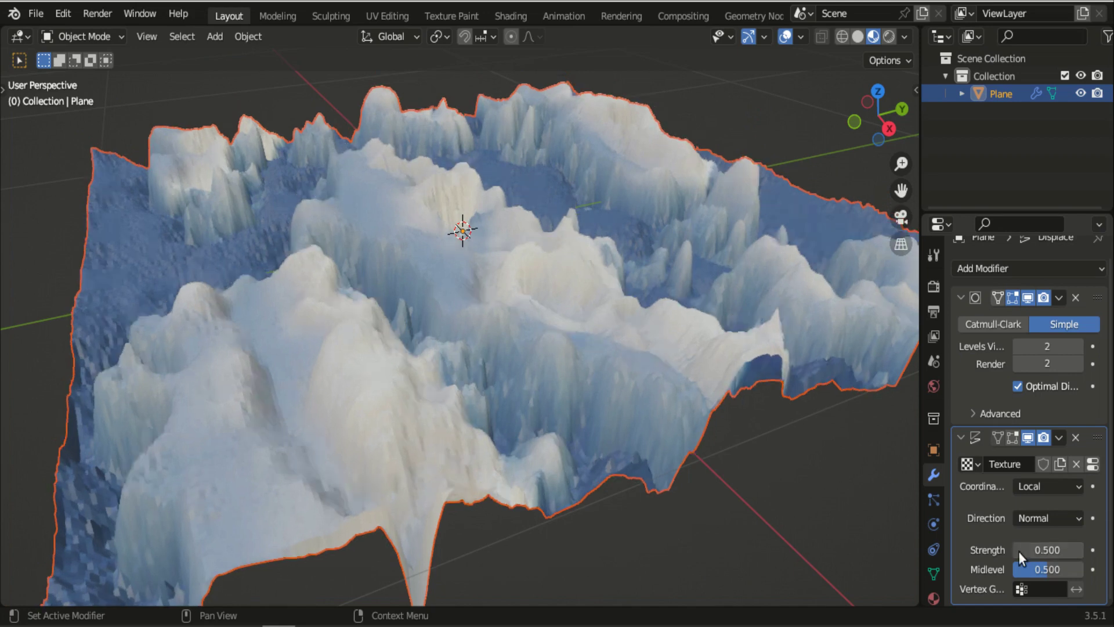
{"action": "left_click", "coordinate": [1018, 553]}
{"action": "left_click", "coordinate": [1019, 553]}
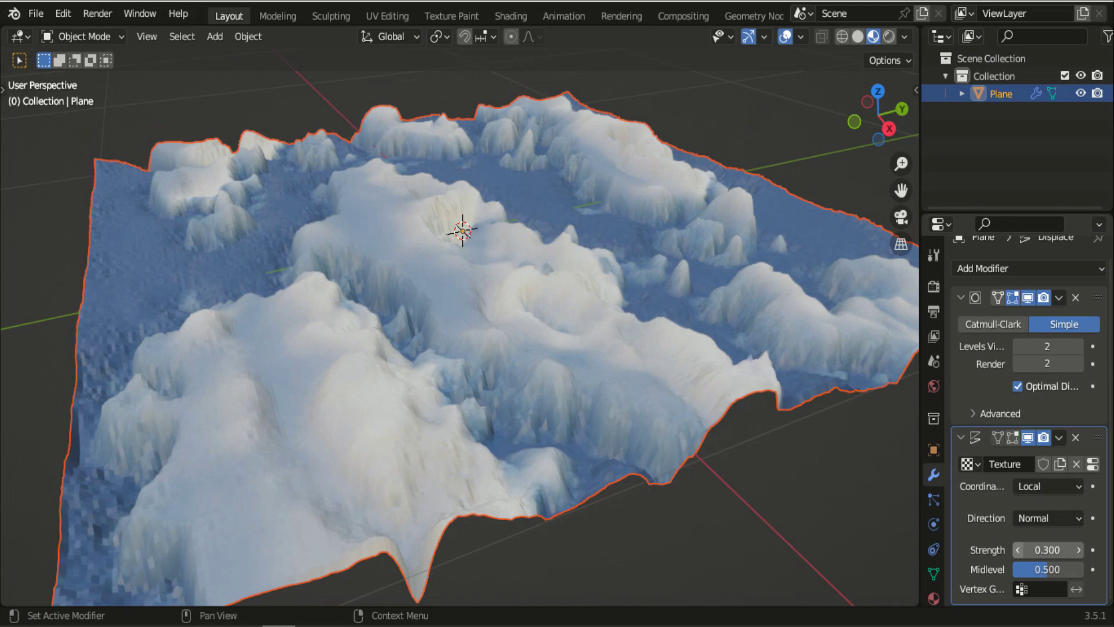
{"action": "left_click", "coordinate": [1019, 553]}
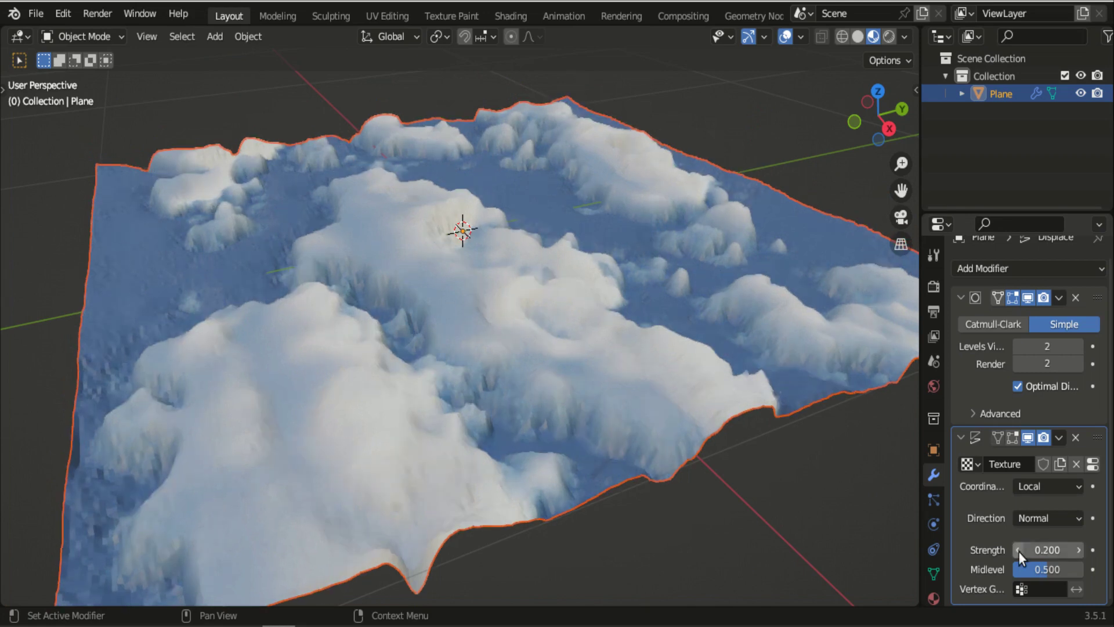
{"action": "left_click", "coordinate": [1019, 553]}
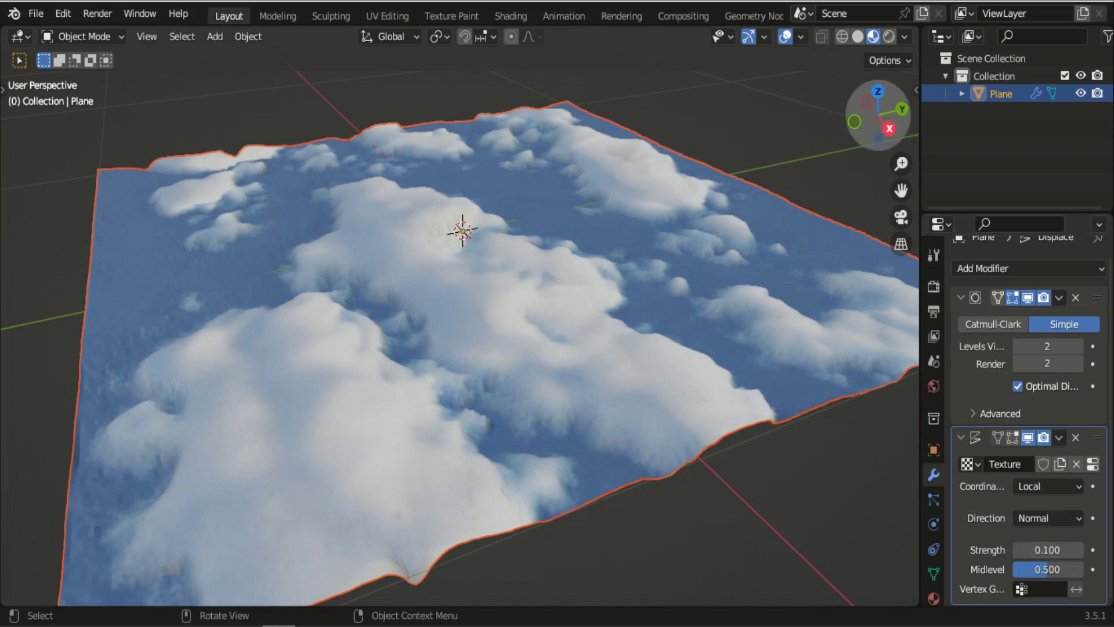
{"action": "mouse_move", "coordinate": [878, 115]}
{"action": "left_mouse_down"}
{"action": "mouse_move", "coordinate": [873, 145]}
{"action": "mouse_move", "coordinate": [835, 85]}
{"action": "mouse_move", "coordinate": [842, 111]}
{"action": "left_mouse_up"}
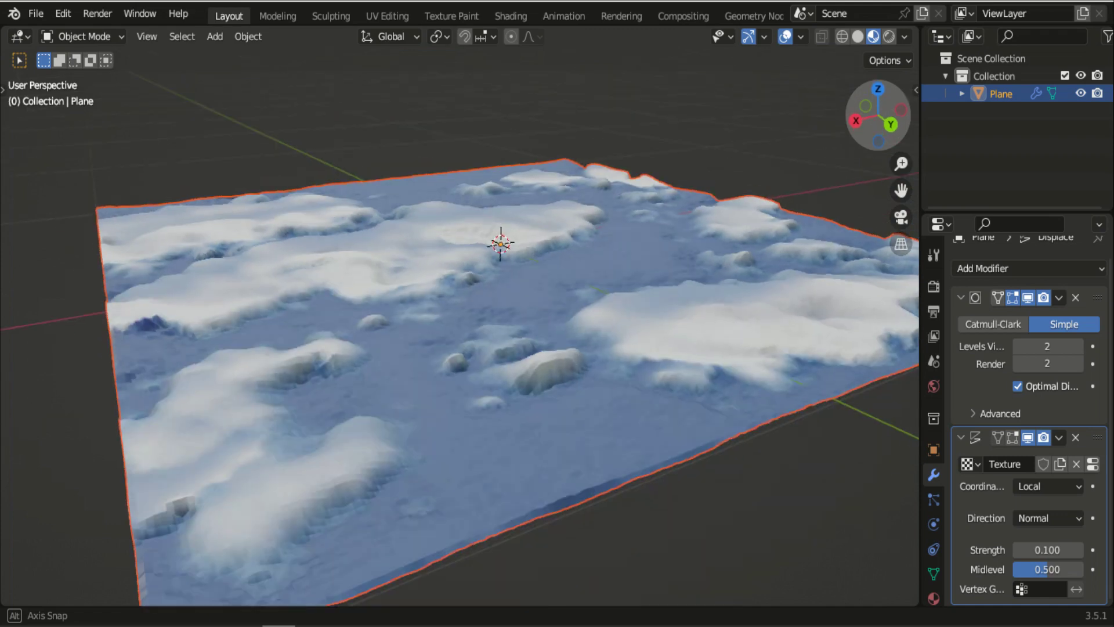